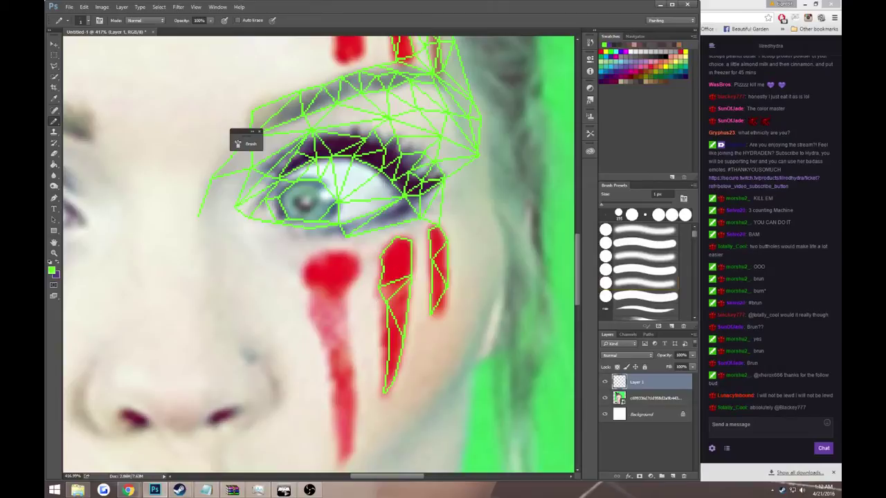
Draw green lines across the top of the long red streak below the eye
left_click(388, 265, "shift")
left_click(397, 258, "shift")
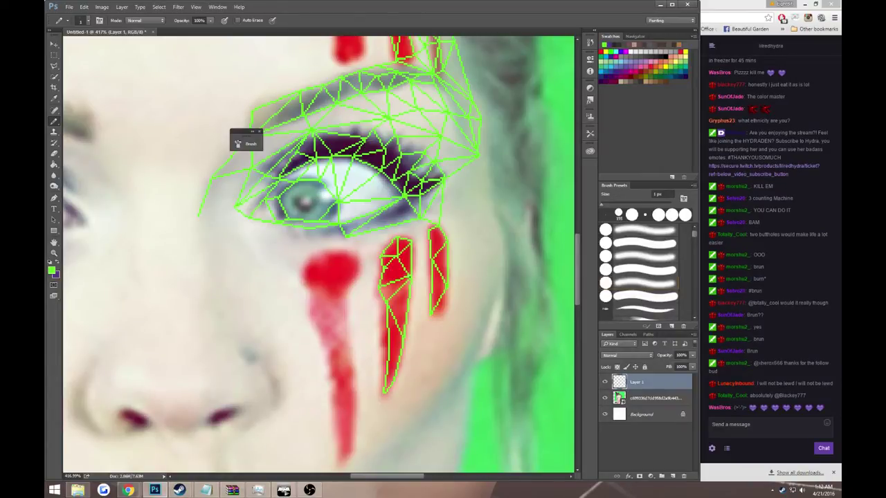
scroll(318, 254, "down", 2)
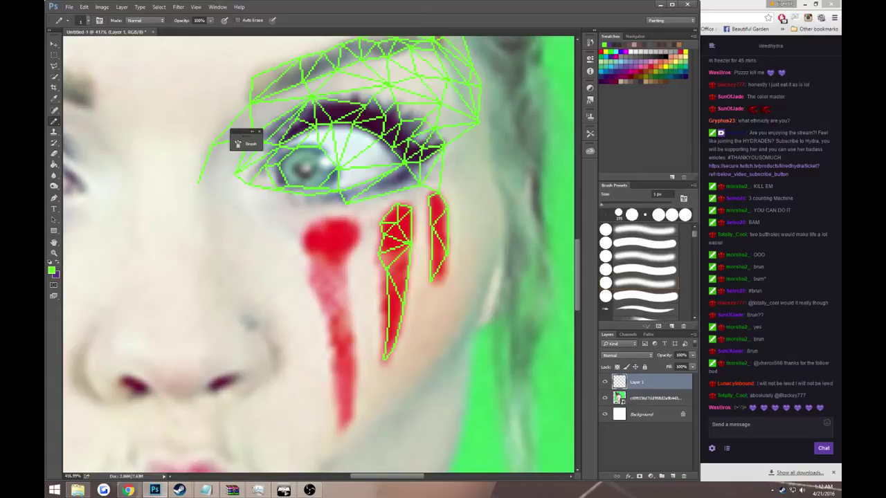
scroll(416, 289, "down", 2)
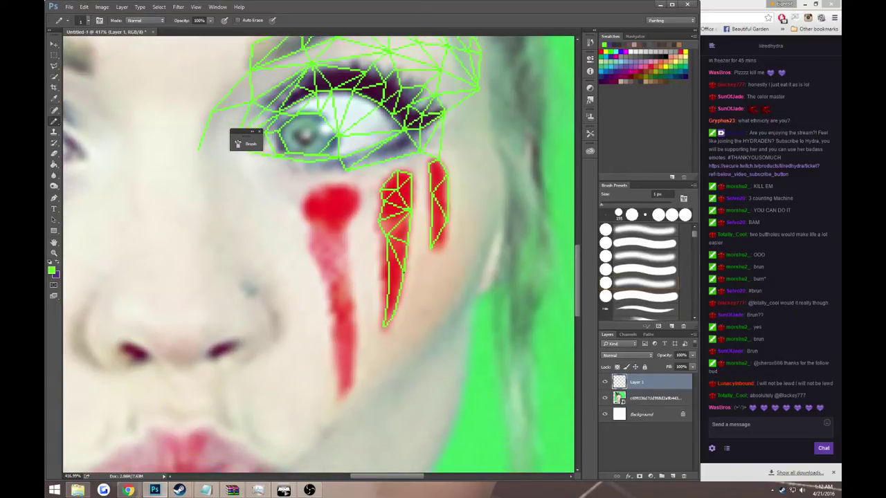
scroll(394, 286, "up", 2)
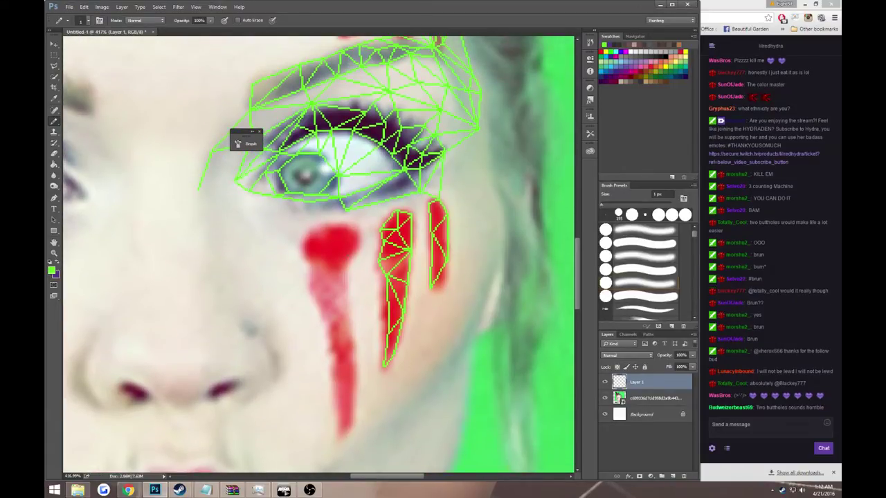
Trace the red drip's left edge in green down to its bottom tip
left_click(311, 266, "shift")
left_click(327, 322, "shift")
left_click(333, 355, "shift")
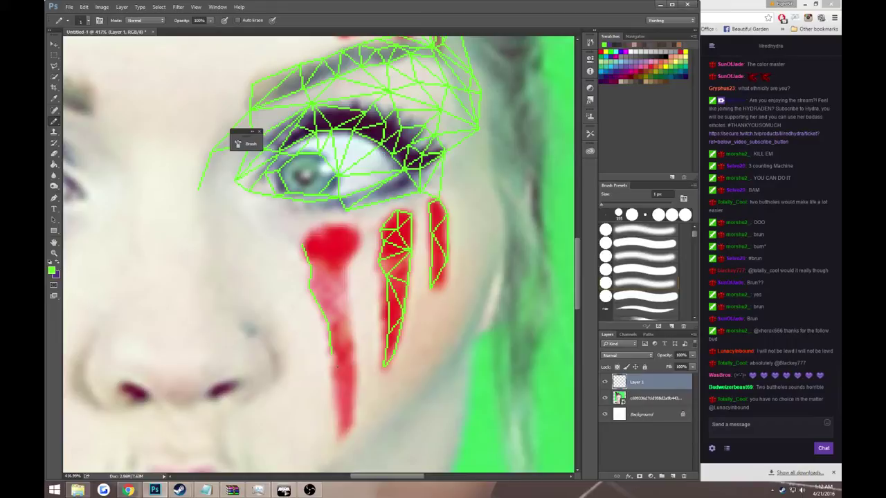
left_click(341, 385, "shift")
left_click(341, 421, "shift")
left_click(339, 437, "shift")
Trace the drip's right edge back up and close the outline over the blob's top
left_click(356, 369, "shift")
left_click(350, 336, "shift")
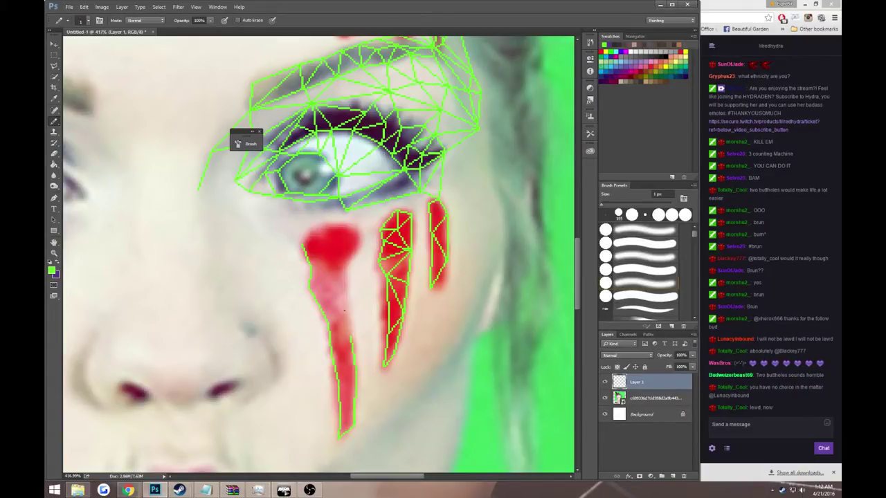
left_click(343, 306, "shift")
left_click(344, 269, "shift")
left_click(359, 239, "shift")
left_click(339, 224, "shift")
left_click(303, 245, "shift")
Split the outlined red blob and drip into triangles with inner diagonal lines
left_click(345, 270, "shift")
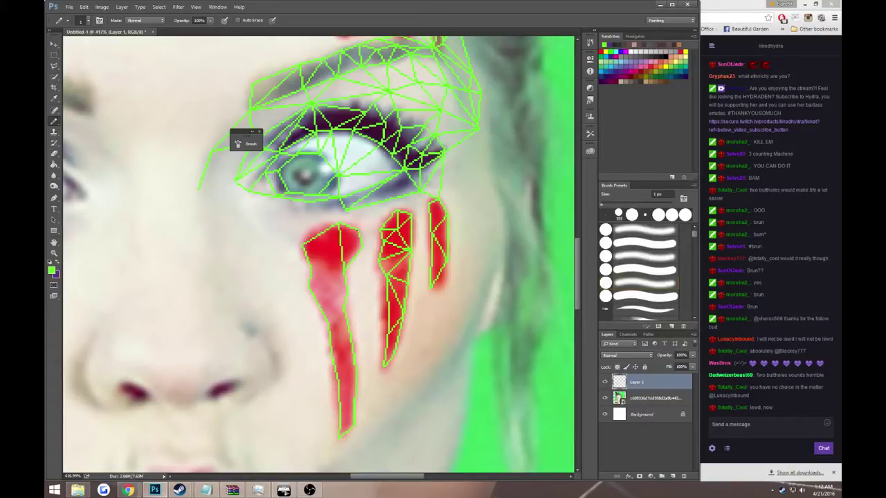
left_click(360, 243, "shift")
left_click(344, 264, "shift")
left_click(309, 269, "shift")
left_click(312, 287, "shift")
left_click(343, 303, "shift")
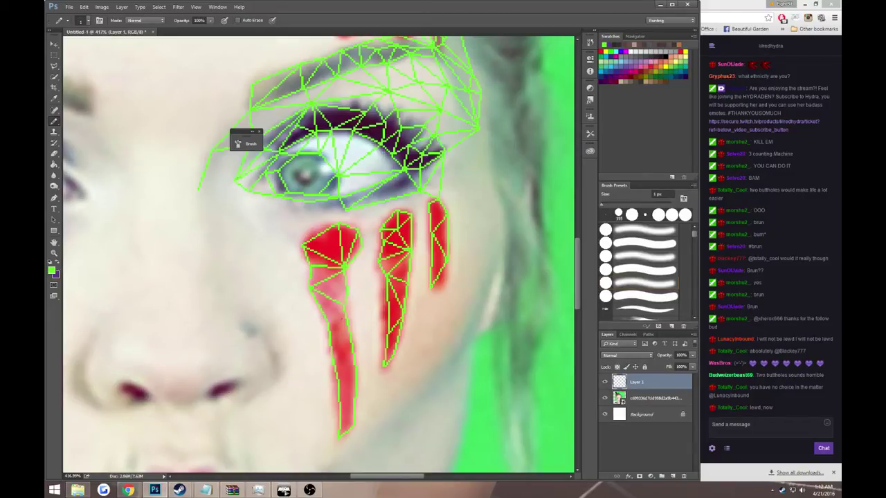
left_click(328, 330, "shift")
left_click(352, 346, "shift")
left_click(336, 377, "shift")
left_click(355, 400, "shift")
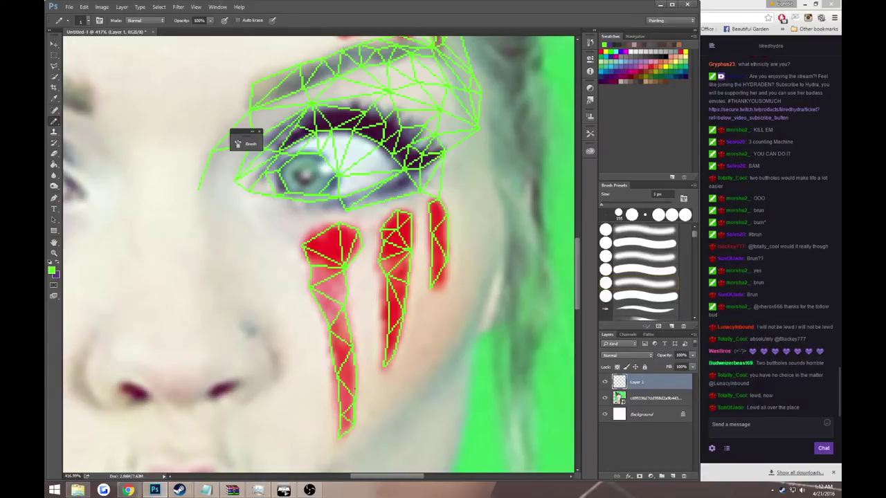
scroll(348, 420, "down", 1)
scroll(346, 332, "up", 2)
scroll(346, 333, "up", 3)
scroll(342, 330, "up", 1)
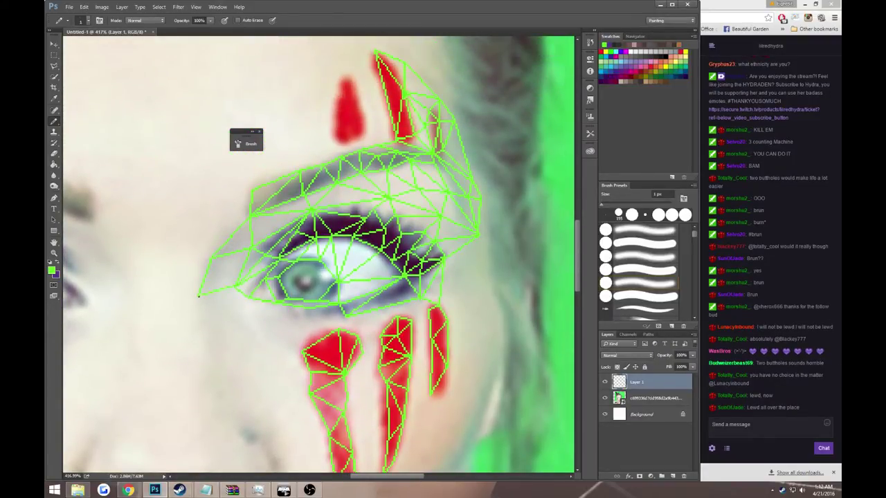
scroll(430, 256, "down", 2)
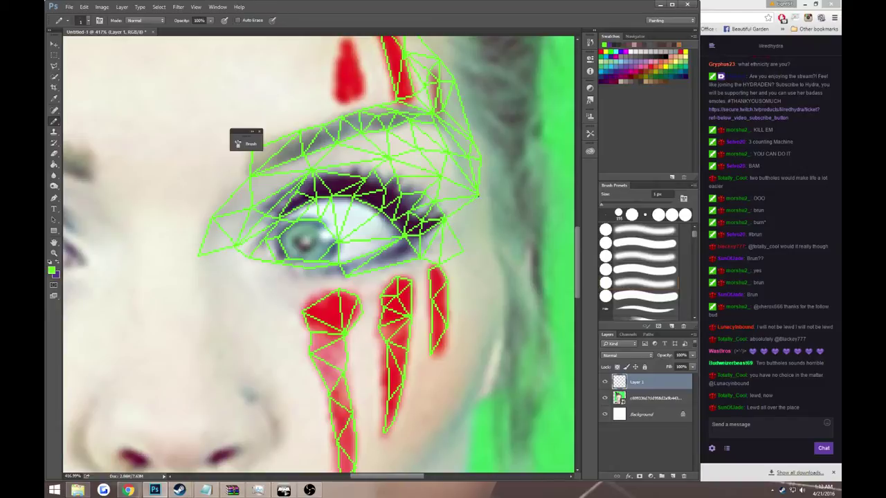
scroll(464, 249, "down", 10)
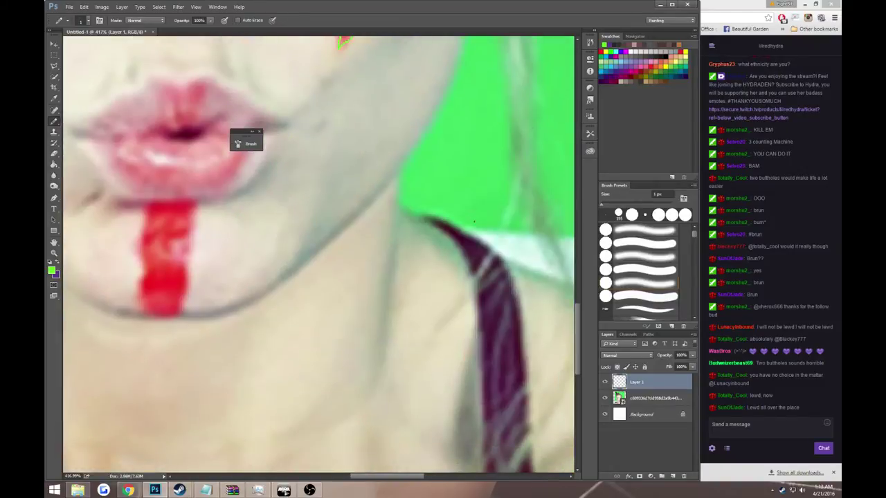
key("z")
scroll(401, 137, "down", 5)
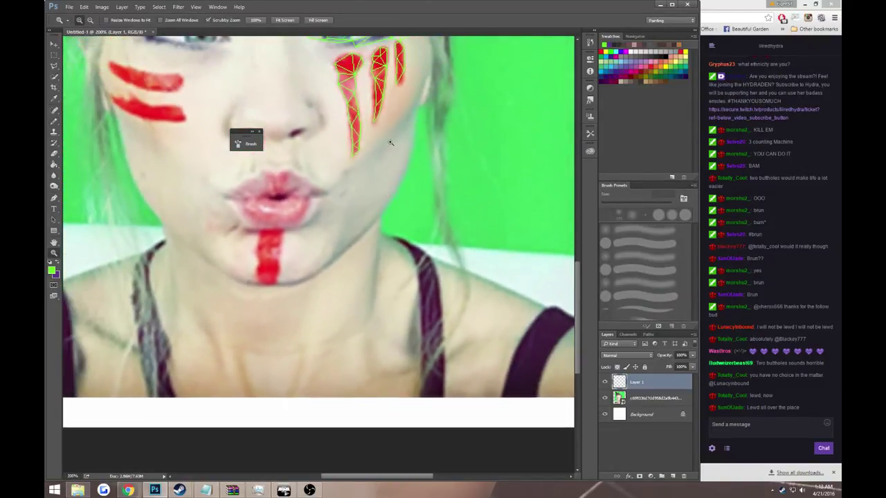
scroll(416, 282, "up", 5)
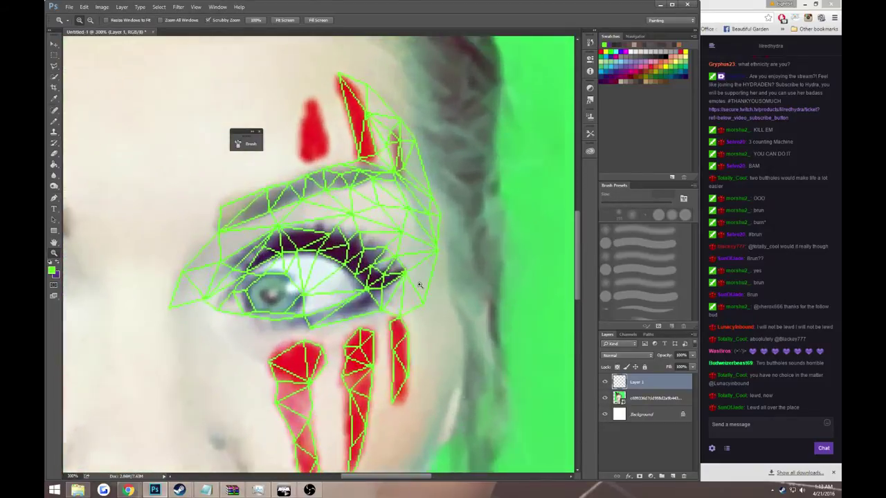
scroll(416, 281, "down", 1)
Draw green lines down the right red stripe and beside the eye mesh, closing the stripe's bottom
left_click(54, 121)
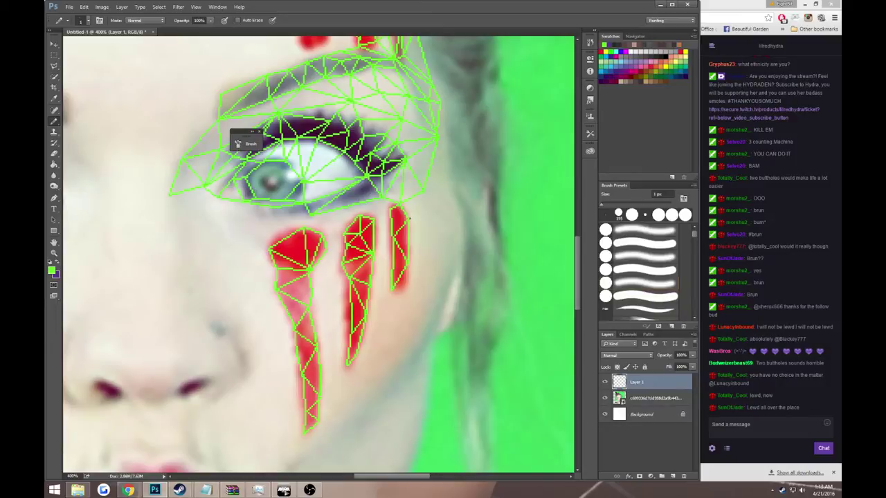
left_click(421, 244, "shift")
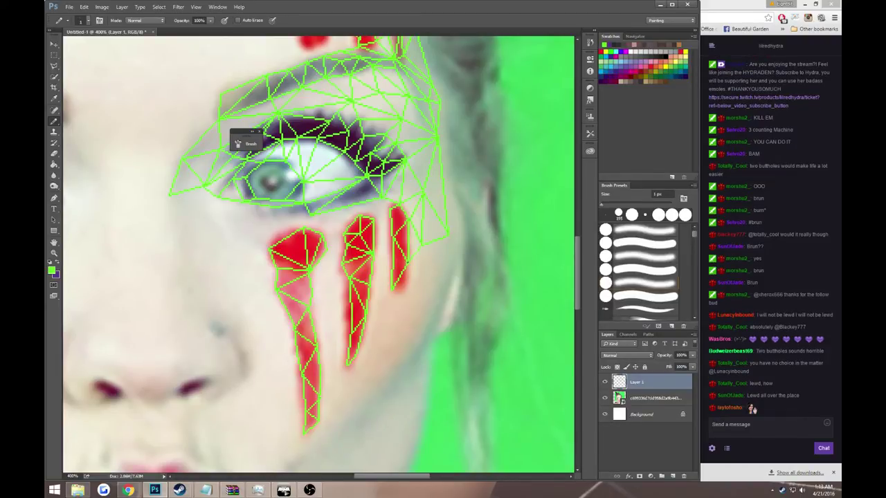
left_click(422, 290, "shift")
scroll(453, 203, "up", 1)
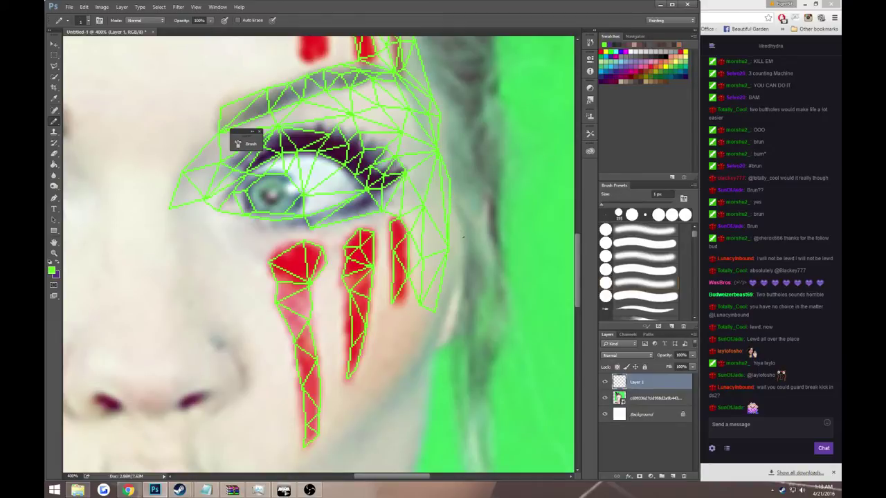
left_click(464, 248, "shift")
left_click(441, 329, "shift")
left_click(458, 270, "shift")
left_click(393, 303, "shift")
Add a line above the middle red stripe and connecting lines across the cheek mesh
scroll(405, 299, "down", 2)
scroll(409, 318, "down", 3)
scroll(408, 309, "up", 1)
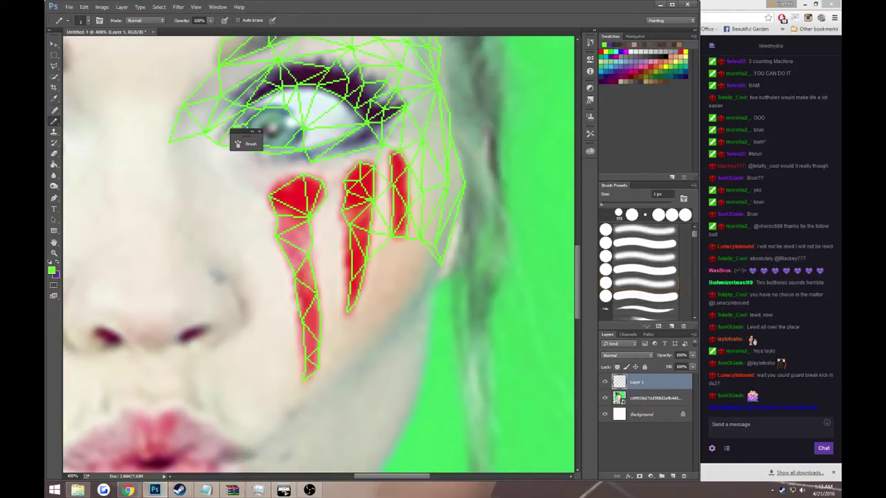
scroll(318, 254, "up", 2)
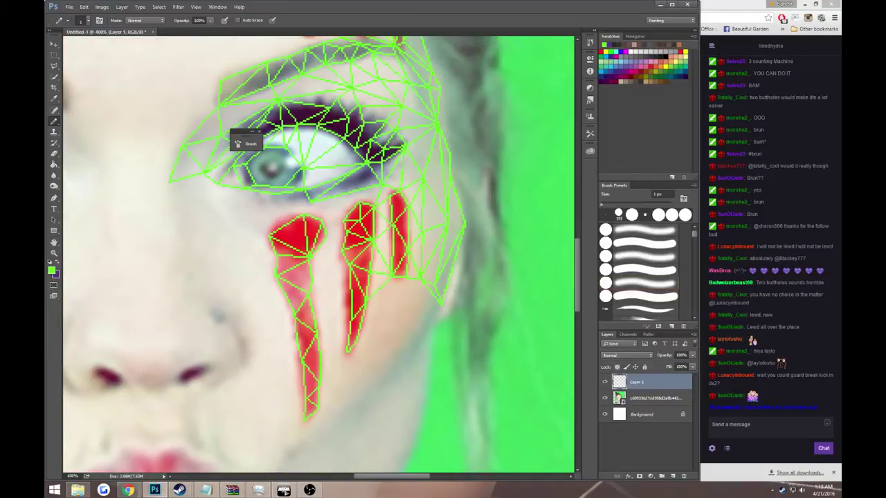
left_click(323, 204, "shift")
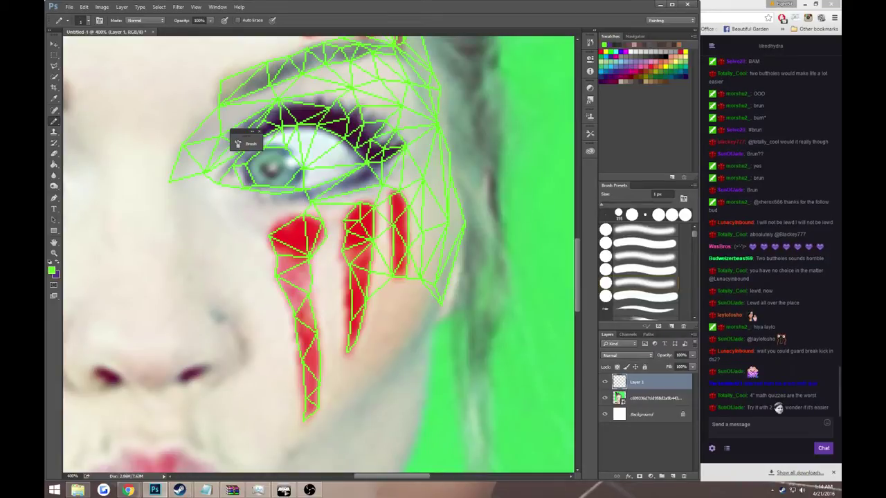
scroll(319, 254, "down", 2)
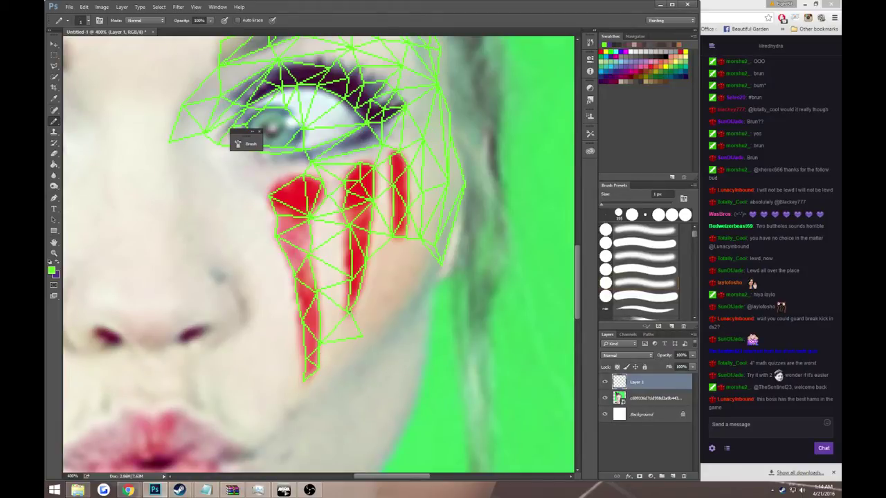
left_click(374, 275, "shift")
left_click(422, 273, "shift")
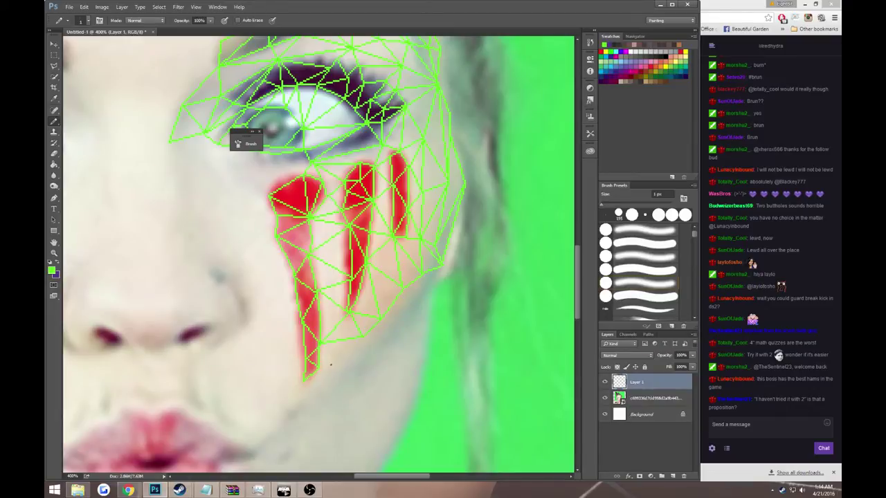
Draw a long mesh line down toward the jaw, ending in a small triangle near the chin
scroll(319, 368, "down", 2)
scroll(319, 367, "down", 2)
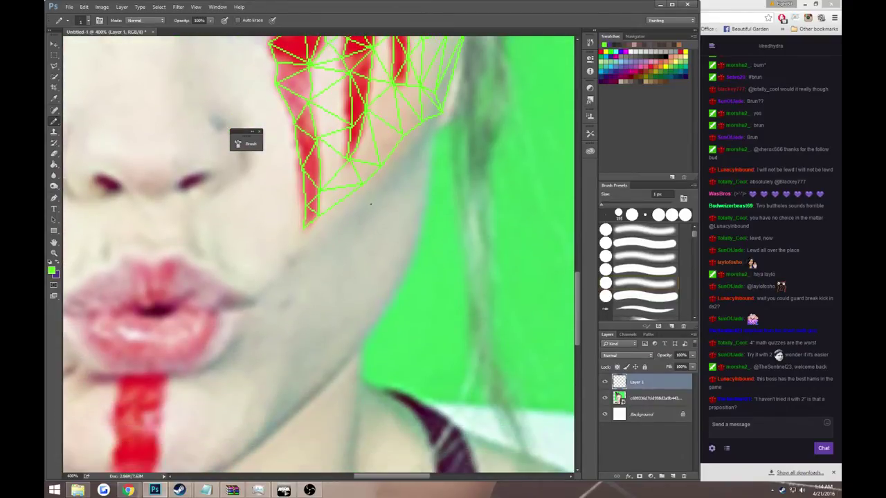
scroll(346, 291, "down", 1)
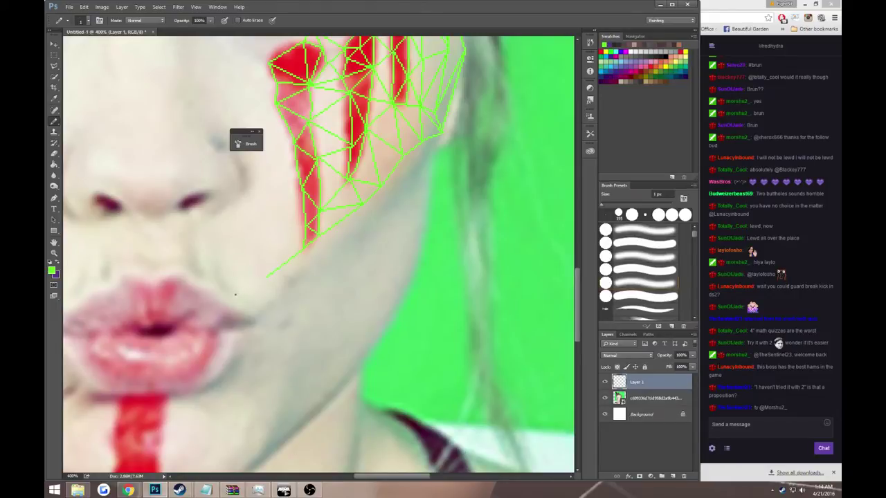
scroll(234, 294, "down", 1)
scroll(417, 218, "up", 2)
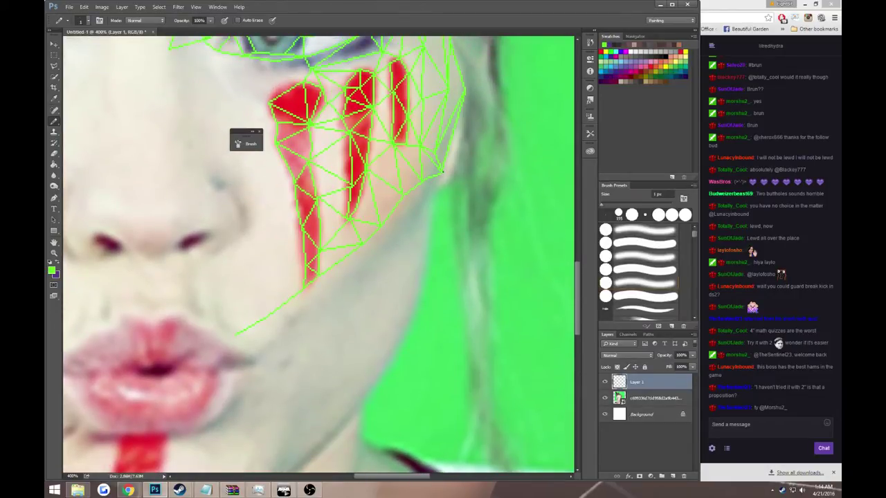
left_click_drag(438, 178, 361, 305)
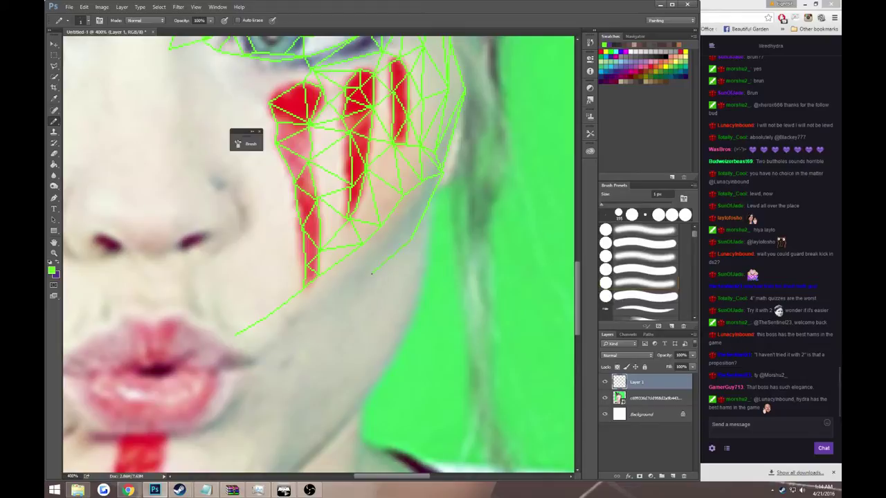
left_click(309, 323, "shift")
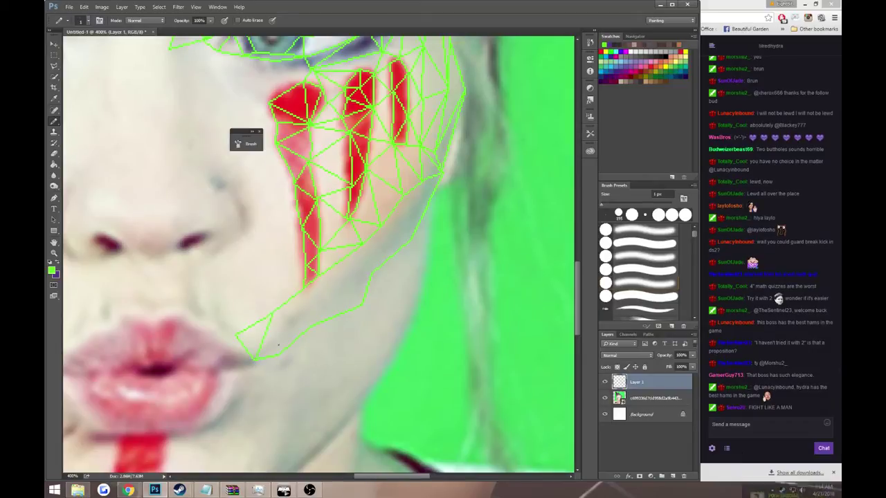
left_click(279, 352, "shift")
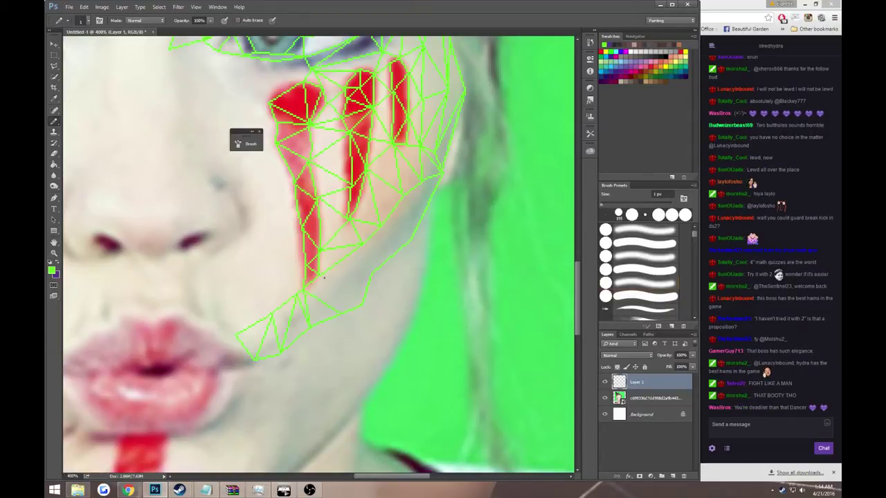
Add vertical mesh segments up the cheek's right side and connect its right edge
left_click(360, 245, "shift")
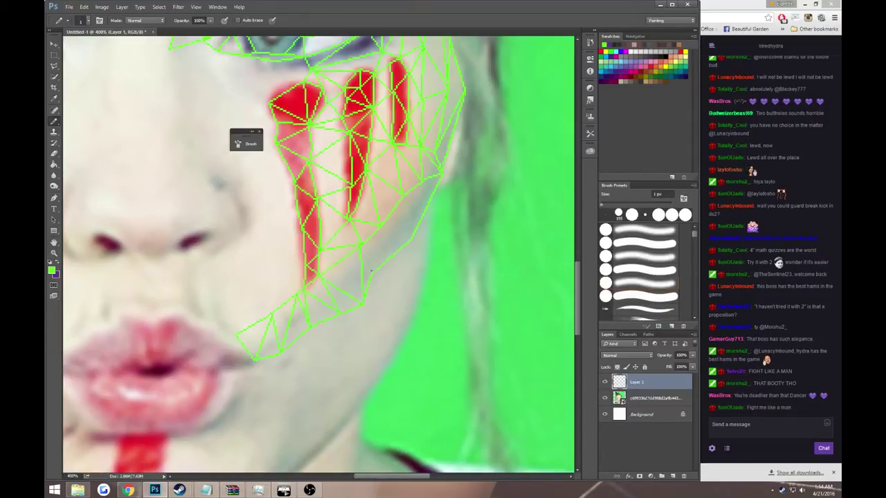
left_click(407, 243, "shift")
left_click(407, 200, "shift")
left_click(427, 206, "shift")
left_click(421, 180, "shift")
scroll(383, 265, "down", 3)
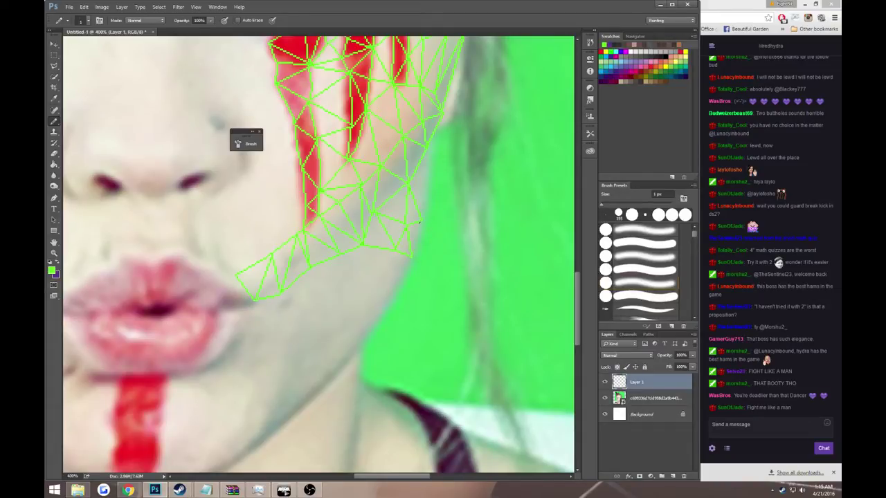
left_click(418, 239, "shift")
left_click(427, 180, "shift")
scroll(431, 187, "up", 1)
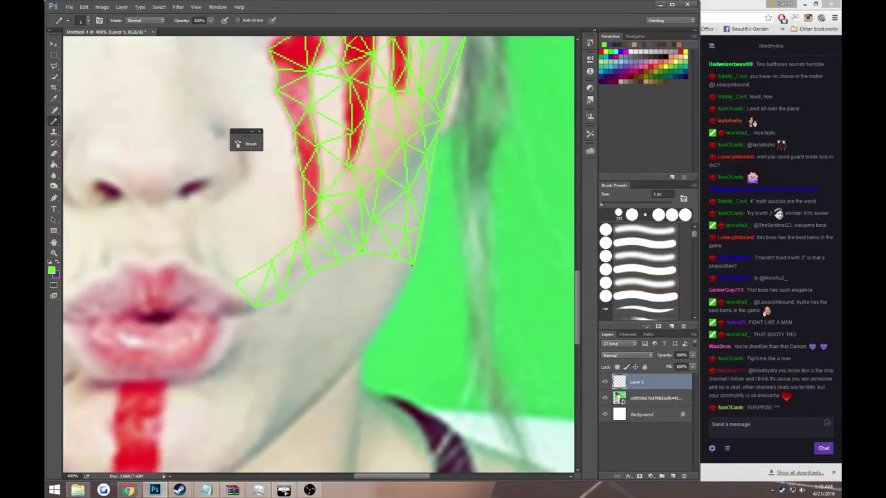
scroll(374, 294, "down", 3)
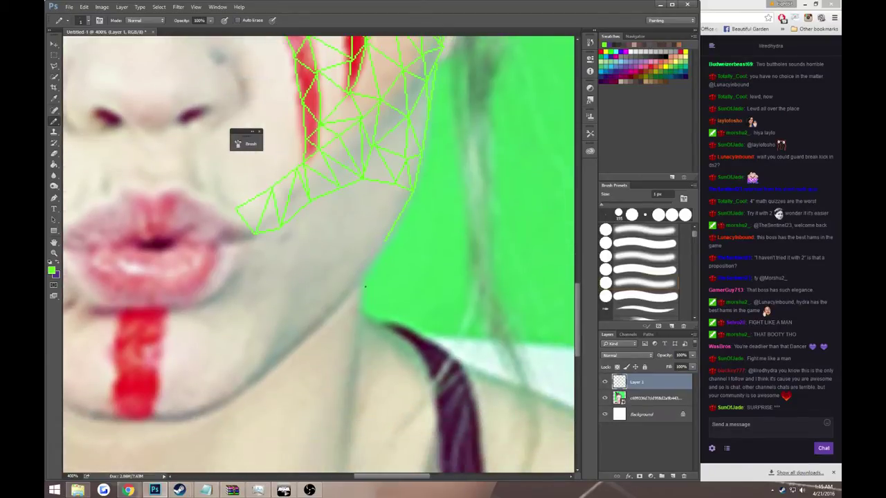
Outline the right jawline in green from the cheek mesh to the chin's red stripe
left_click(353, 283, "shift")
left_click(318, 324, "shift")
left_click(276, 362, "shift")
left_click(236, 391, "shift")
left_click(201, 410, "shift")
left_click(152, 416, "shift")
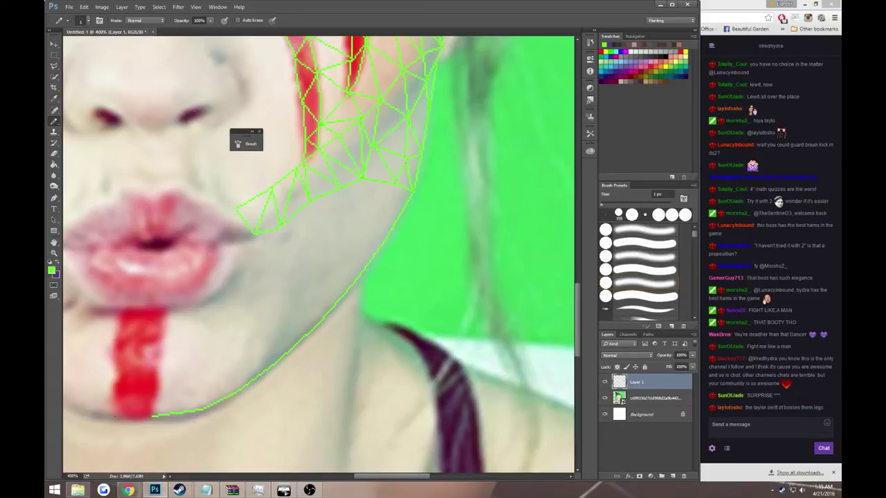
left_click(115, 416, "shift")
scroll(325, 238, "up", 1)
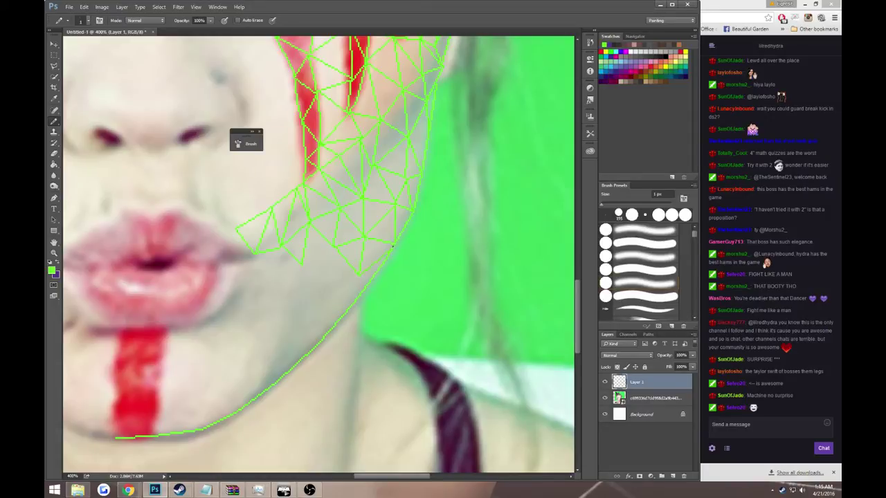
Connect the lower cheek mesh to the jaw outline with new triangle edges
left_click(361, 293, "shift")
left_click_drag(332, 303, 361, 293)
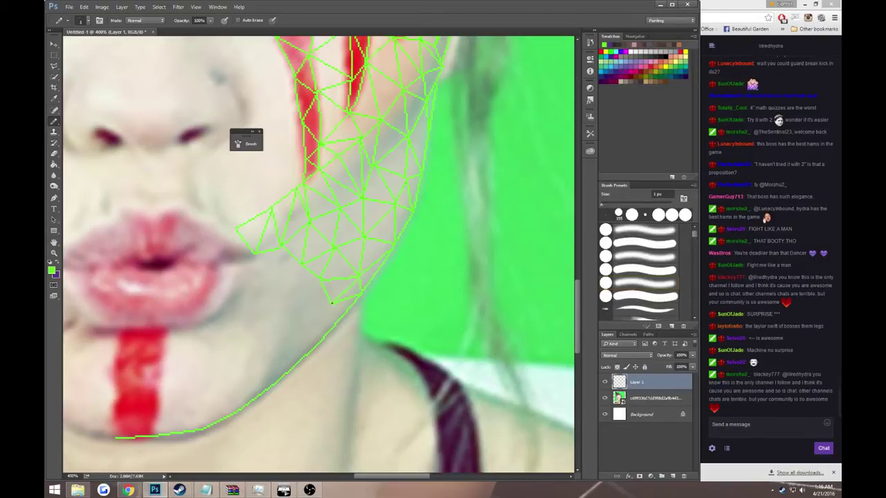
left_click_drag(330, 328, 332, 303)
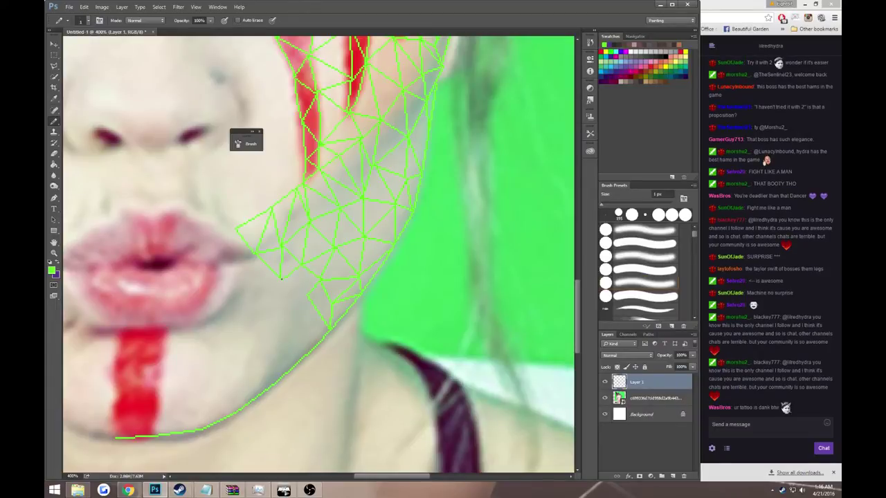
scroll(307, 295, "down", 3)
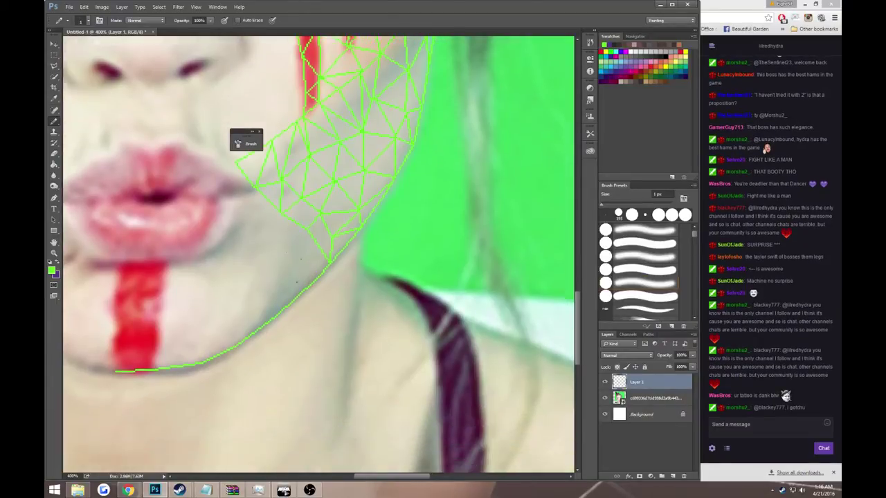
left_click(307, 226, "shift")
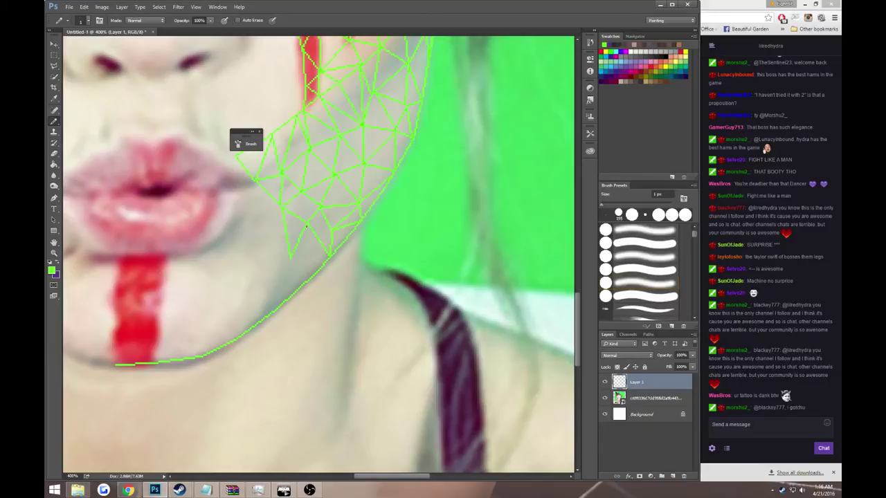
left_click(326, 257, "shift")
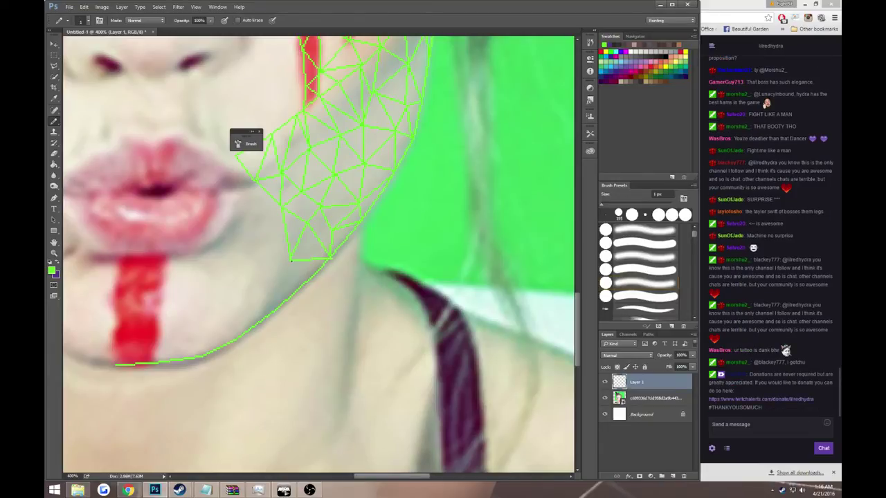
key("z")
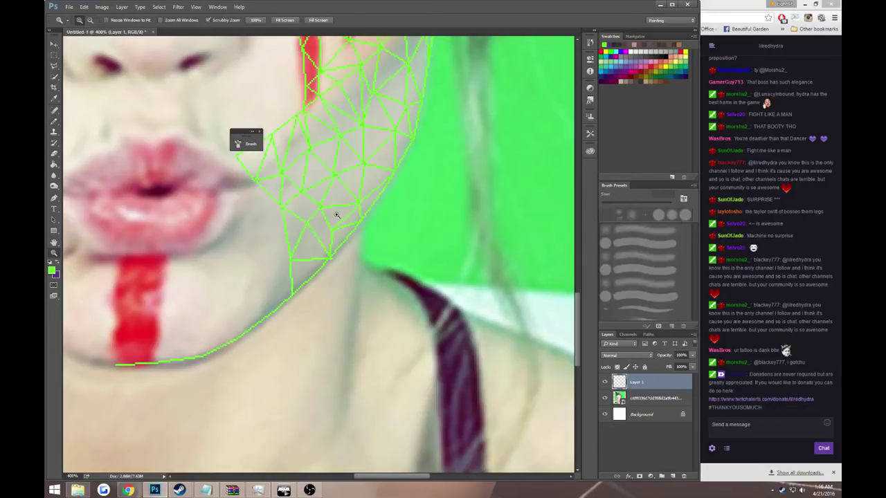
left_click(337, 211, "alt")
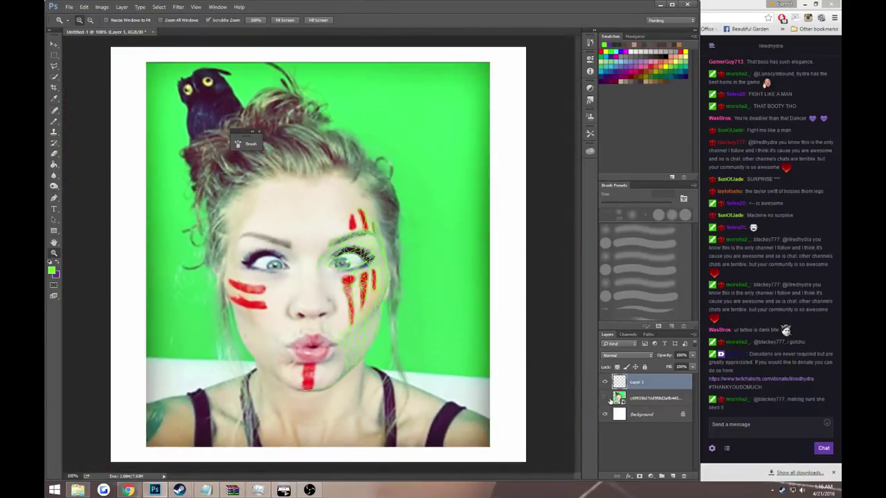
left_click(605, 399)
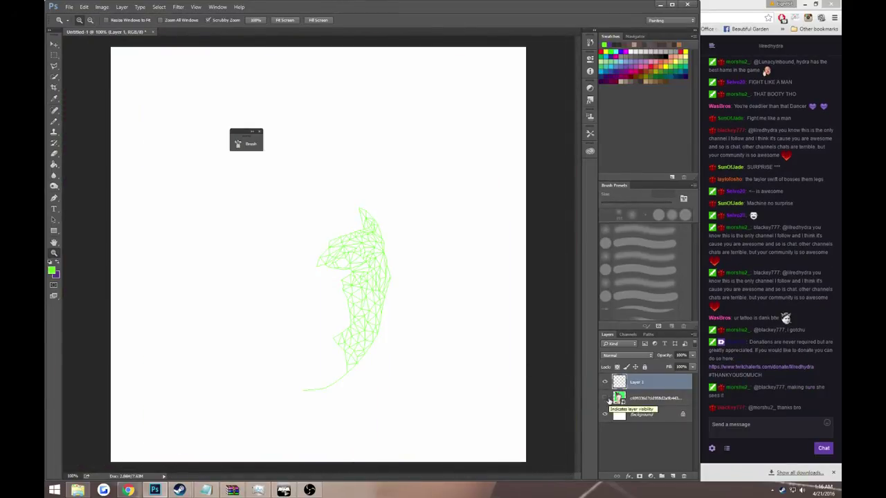
left_click(605, 399)
left_click_drag(380, 257, 411, 288)
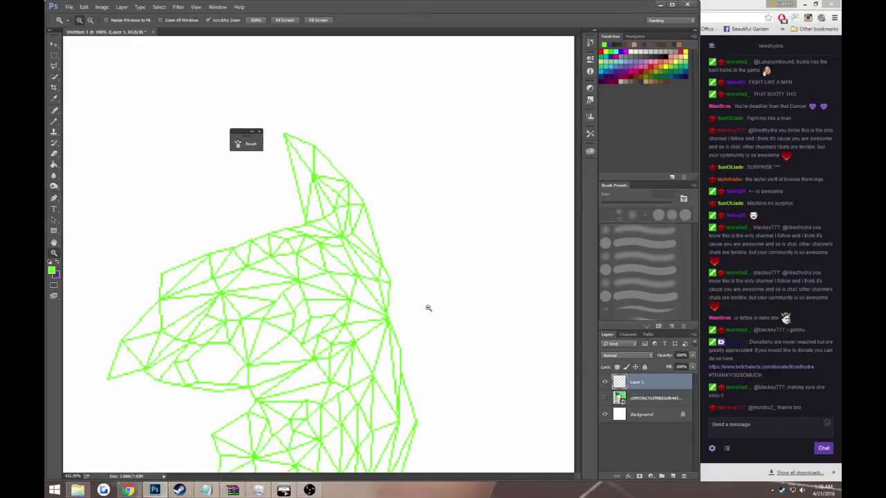
left_click(605, 398)
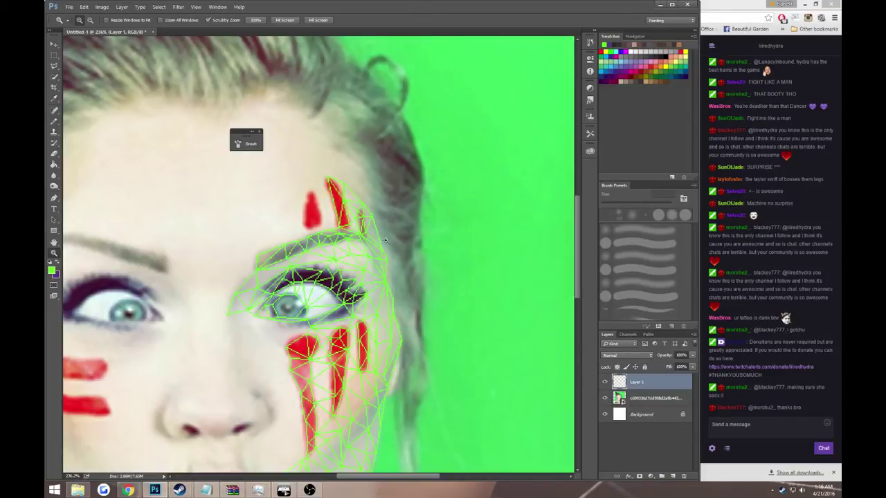
Add green mesh lines along the hair edge beside the right eye
left_click(54, 121)
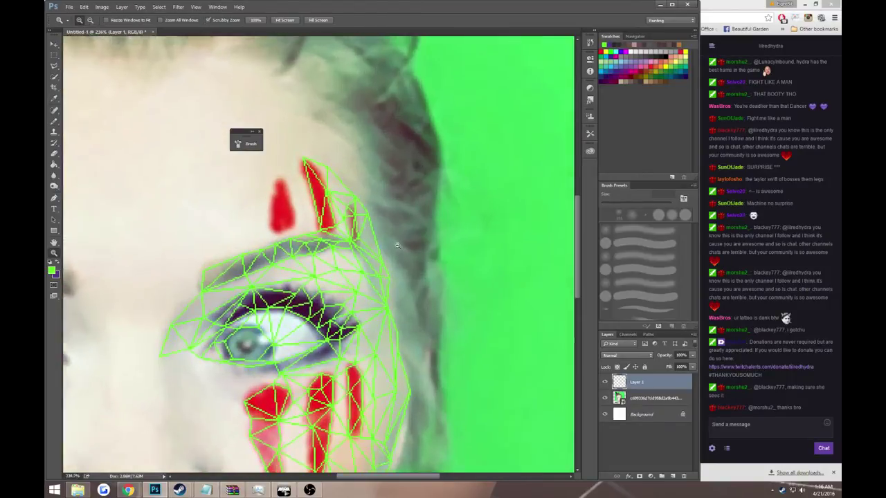
scroll(381, 230, "up", 2)
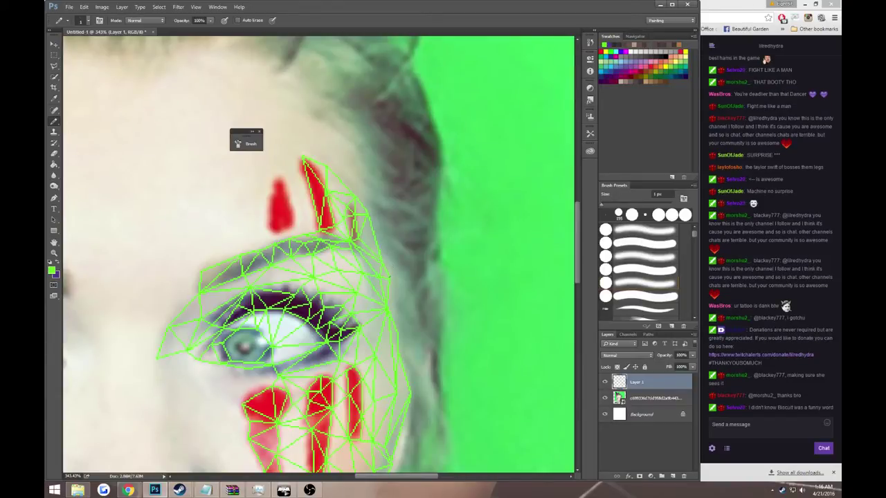
left_click(375, 262, "shift")
left_click(399, 332, "shift")
left_click(412, 395, "shift")
scroll(412, 394, "down", 3)
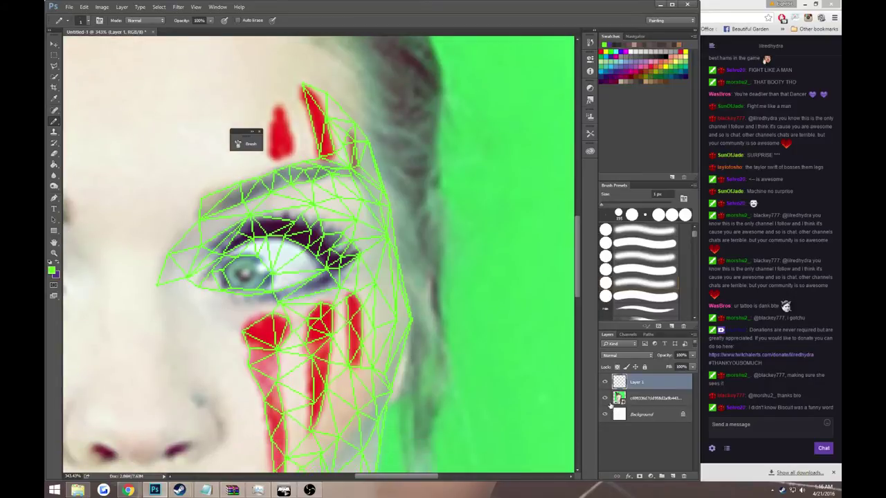
Hide and re-show the face photo layer to check the mesh
left_click(604, 399)
left_click(602, 399)
scroll(318, 257, "down", 4)
scroll(318, 256, "down", 2)
scroll(318, 256, "down", 5)
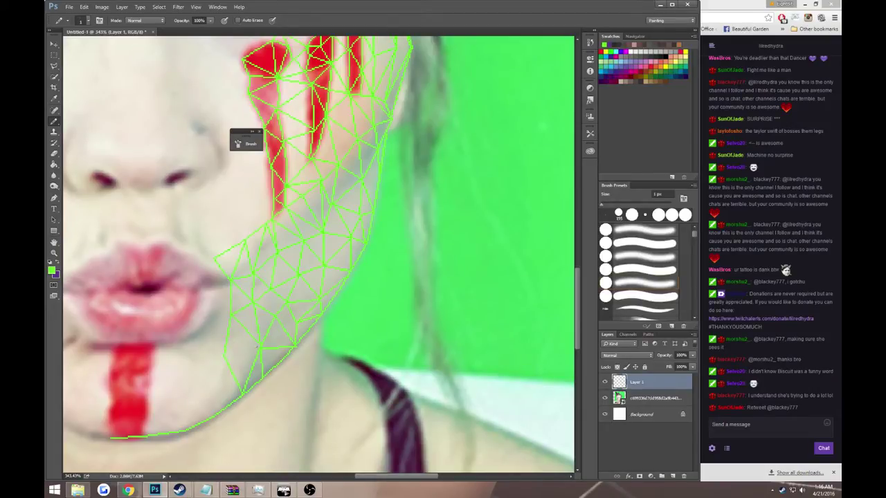
scroll(319, 255, "down", 2)
scroll(318, 255, "left", 3)
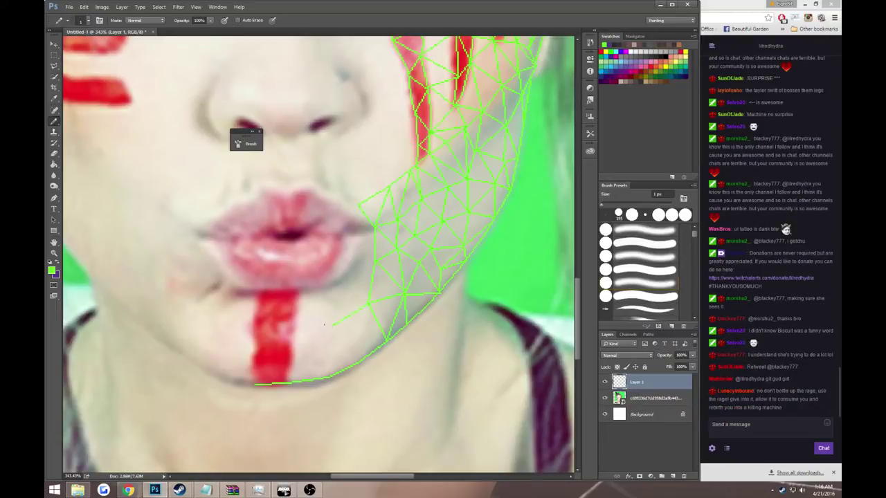
Add a short green line along the chin and another mesh edge near it
left_click_drag(296, 323, 332, 324)
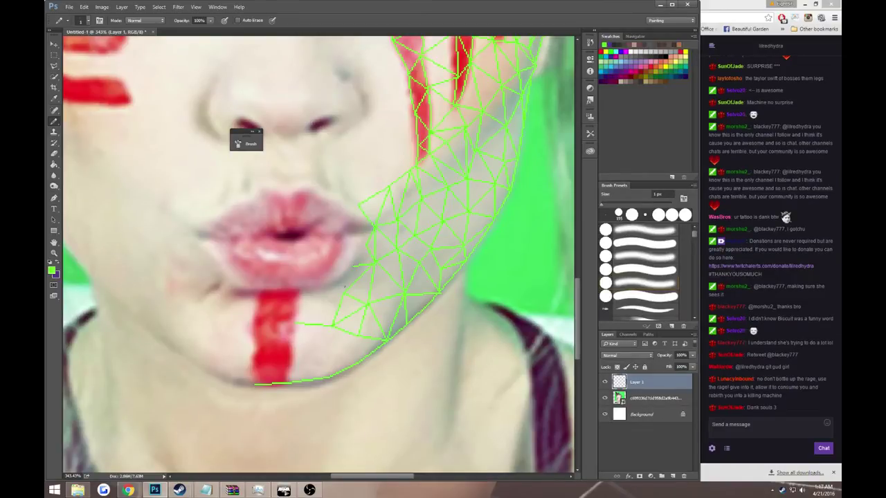
left_click(353, 267, "shift")
scroll(318, 256, "up", 1)
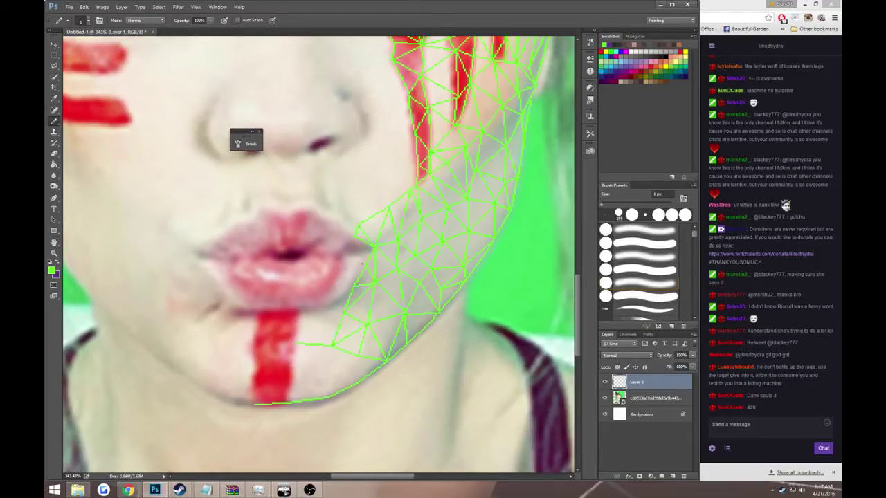
scroll(354, 283, "up", 1)
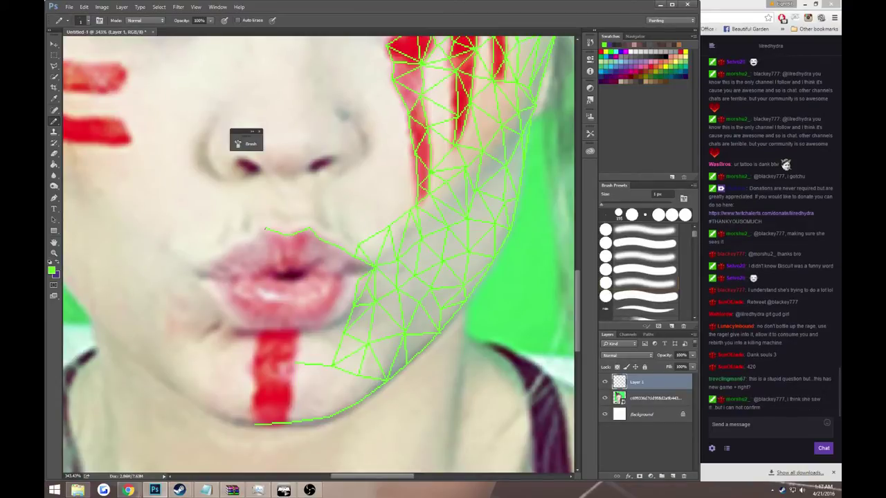
Outline the upper lip in green and begin a zigzag of triangles across it
left_click_drag(291, 233, 228, 245)
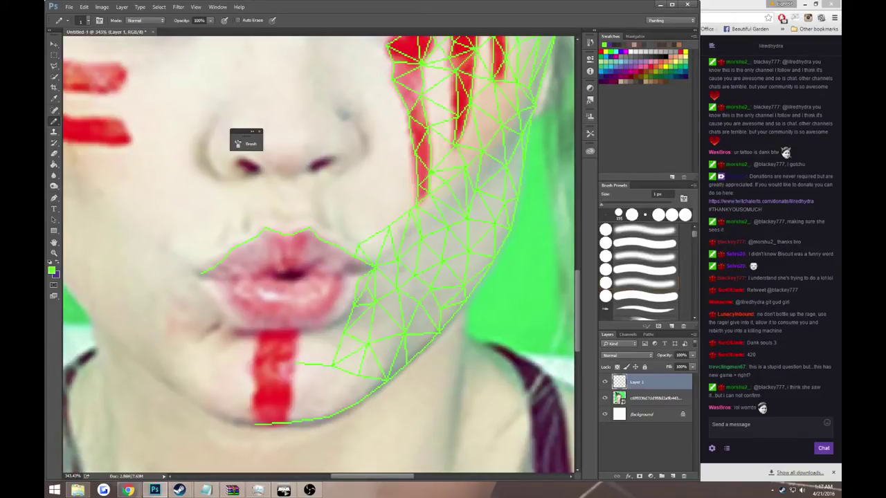
mouse_move(261, 236)
left_mouse_down()
mouse_move(277, 270)
mouse_move(281, 237)
left_mouse_up()
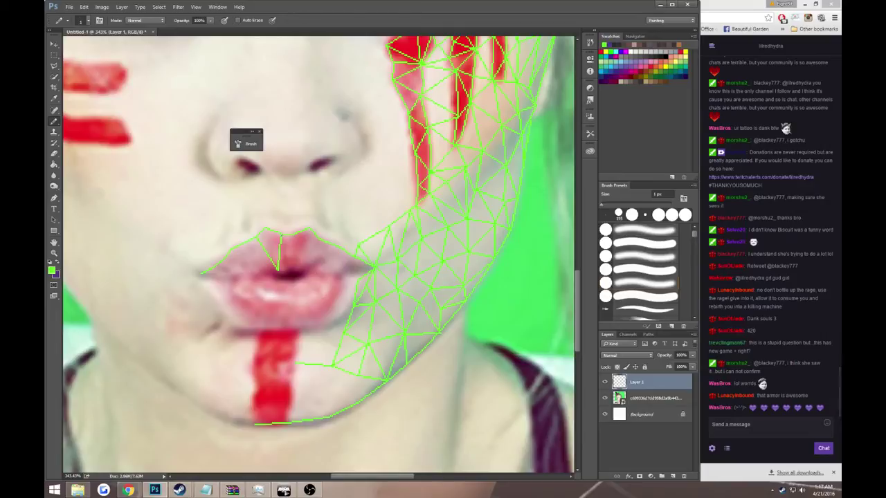
left_click(294, 268, "shift")
left_click(298, 235, "shift")
left_click(305, 268, "shift")
left_click(309, 233, "shift")
left_click(317, 268, "shift")
Carry the lip zigzag to the cheek mesh and draw a line up toward the nose
left_click(321, 239, "shift")
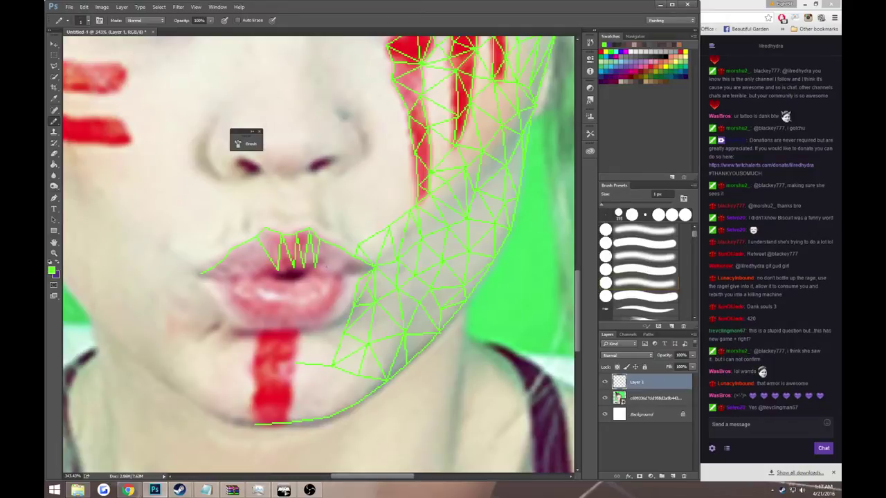
left_click(325, 268, "shift")
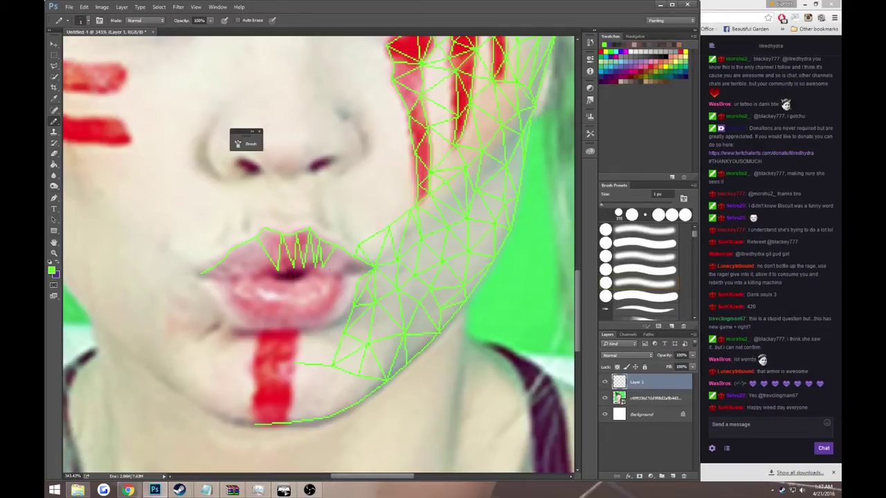
left_click(335, 266, "shift")
left_click(342, 272, "shift")
left_click(372, 268, "shift")
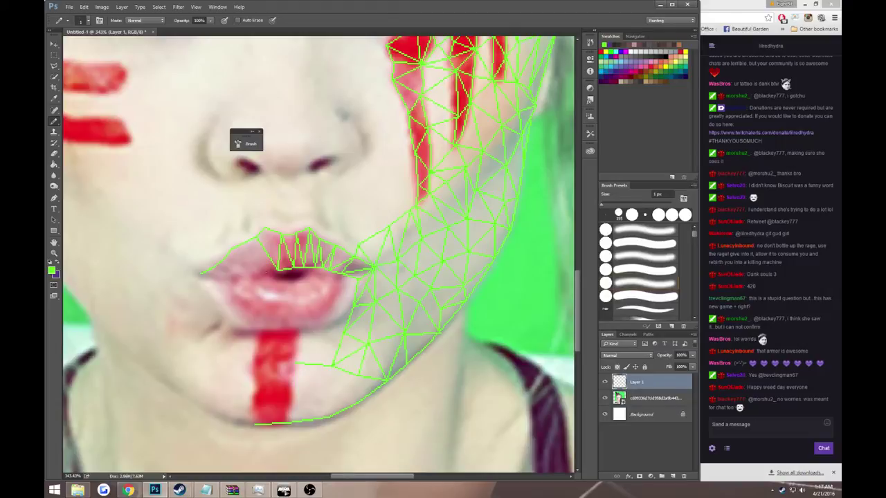
left_click(263, 238, "shift")
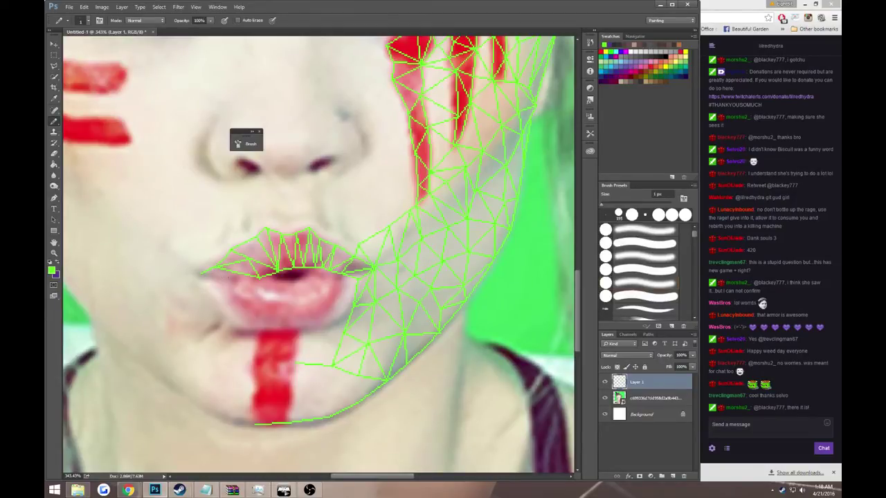
scroll(318, 253, "up", 1)
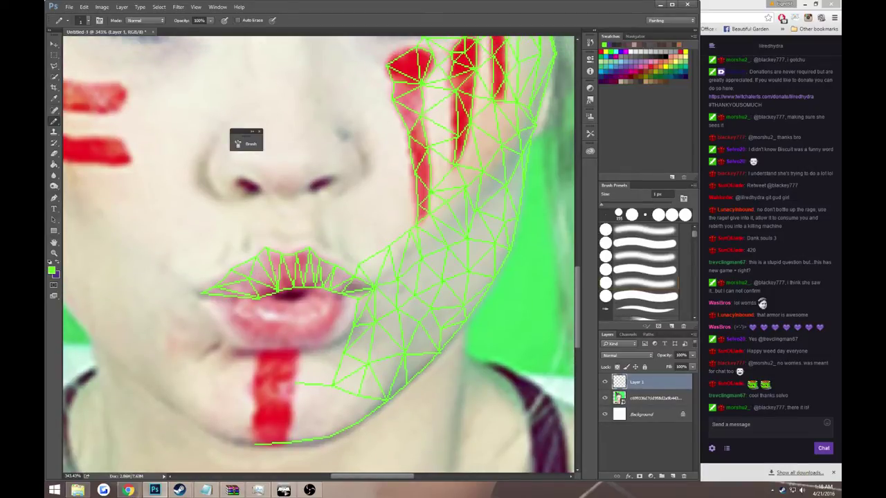
scroll(318, 252, "down", 2)
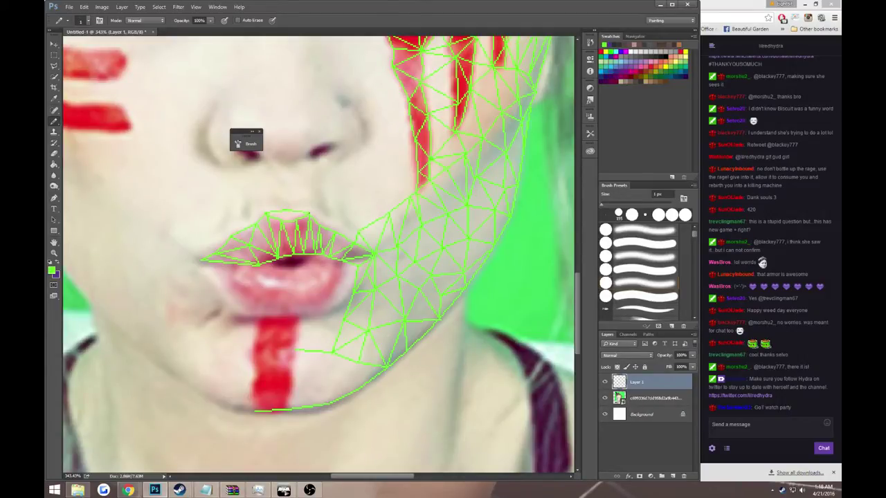
left_click(306, 183, "shift")
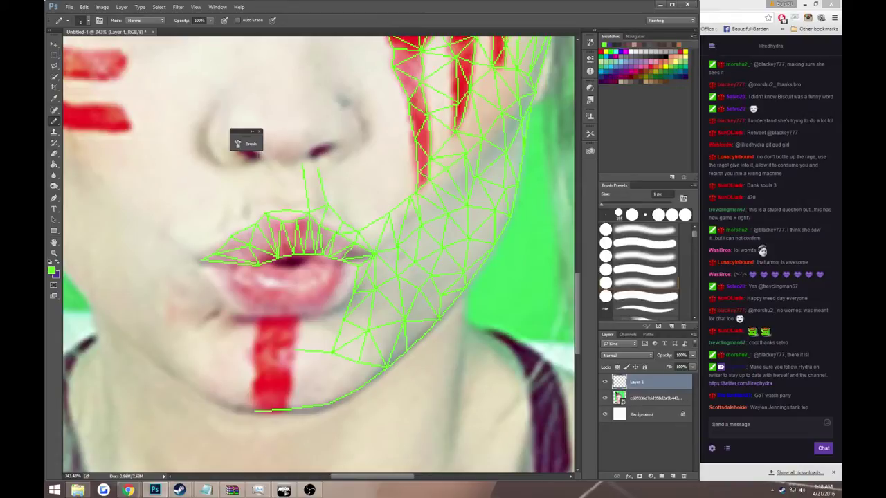
Add mesh edges right of the lips along the jaw, closing a triangle
scroll(339, 265, "up", 1)
scroll(339, 265, "up", 2)
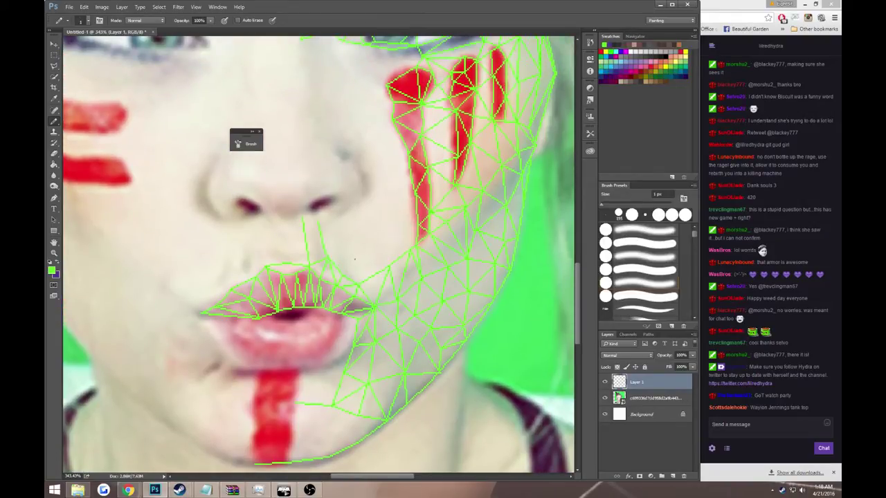
left_click(349, 257, "shift")
left_click(353, 279, "shift")
left_click(386, 268, "shift")
left_click(380, 239, "shift")
left_click(389, 269, "shift")
Link new edges below the rightmost red stripe and up toward the middle stripe
mouse_move(386, 208)
left_mouse_down()
mouse_move(402, 199)
mouse_move(346, 242)
left_mouse_up()
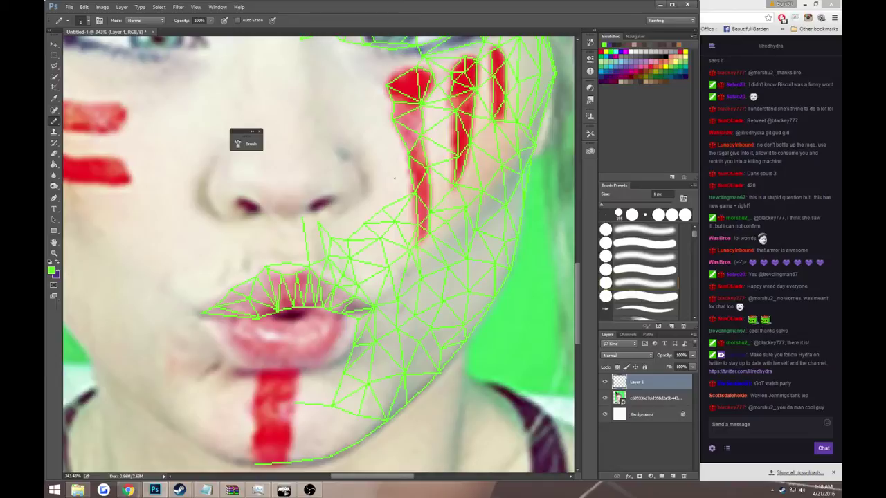
left_click_drag(401, 159, 382, 208)
scroll(387, 135, "up", 2)
scroll(390, 145, "up", 2)
scroll(391, 149, "down", 2)
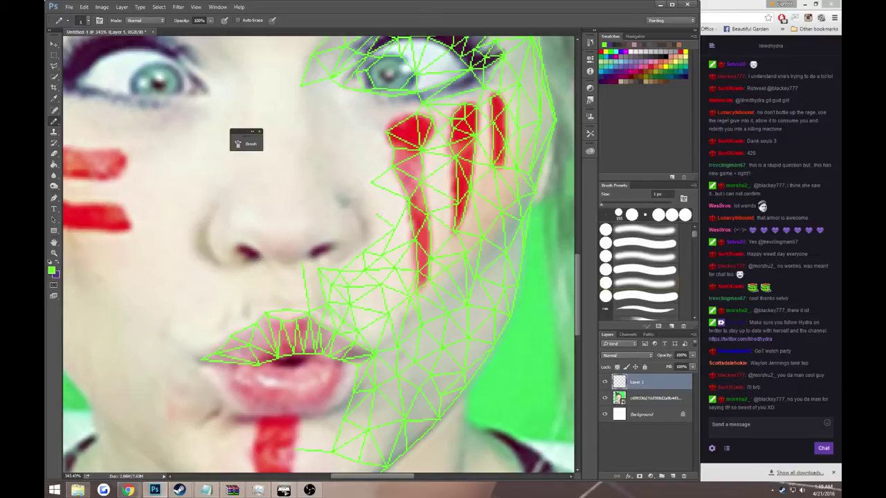
left_click(377, 215, "shift")
left_click(370, 182, "shift")
left_click(605, 398)
key("z")
left_click(436, 272, "alt")
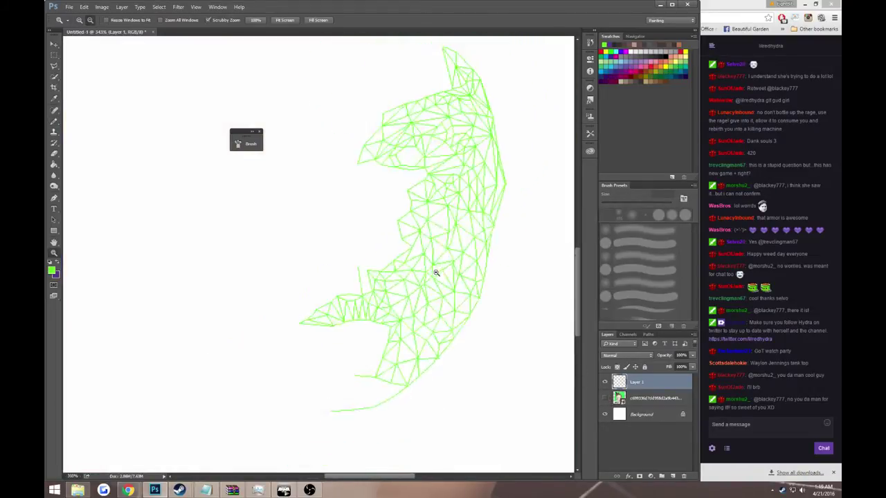
scroll(436, 272, "down", 5)
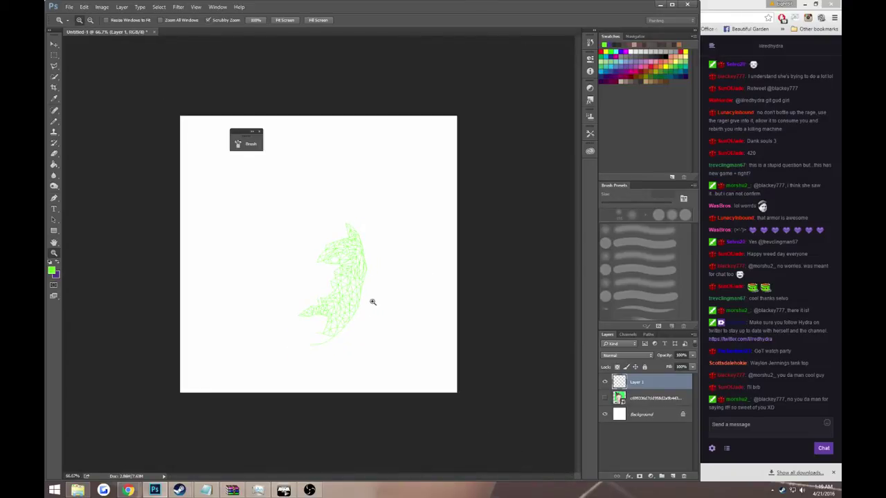
scroll(372, 301, "up", 1)
scroll(332, 291, "up", 2)
scroll(344, 312, "up", 1)
scroll(351, 336, "up", 1)
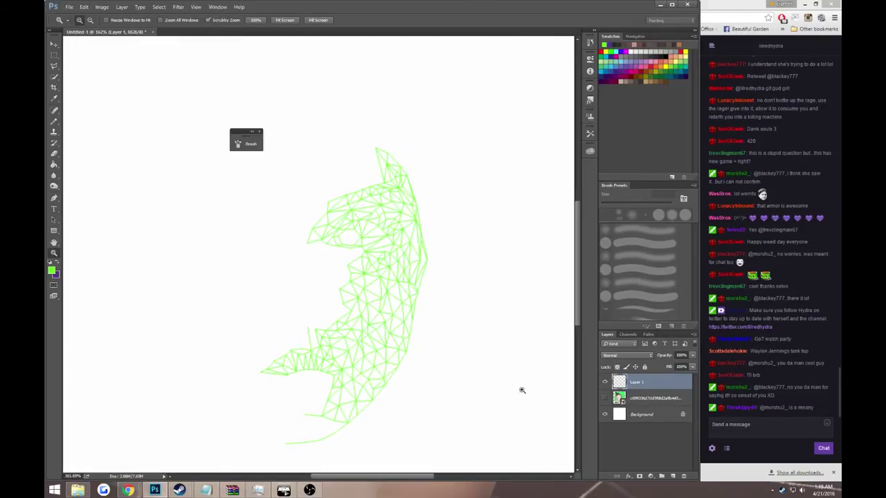
left_click(605, 398)
scroll(362, 279, "up", 1)
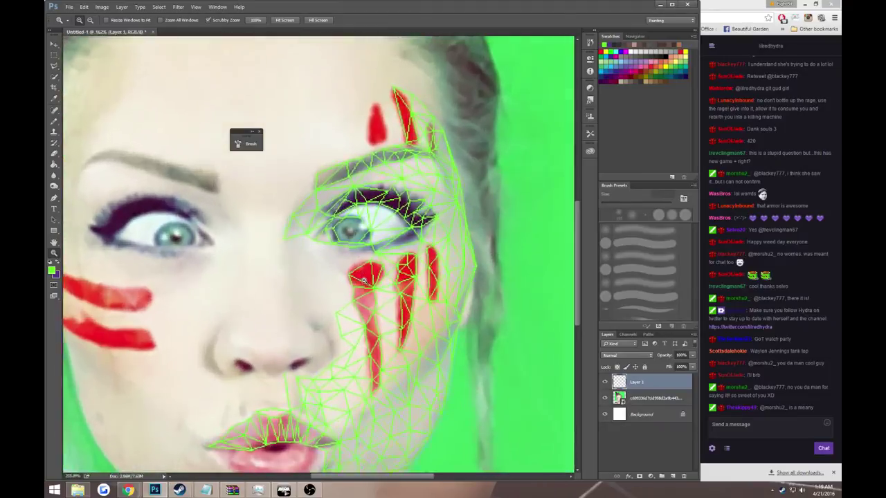
scroll(362, 279, "up", 1)
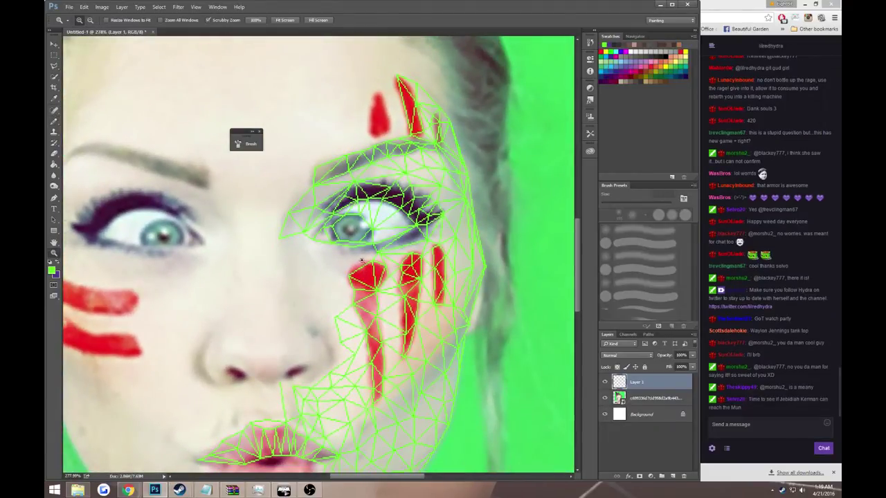
scroll(361, 261, "up", 1)
key("b")
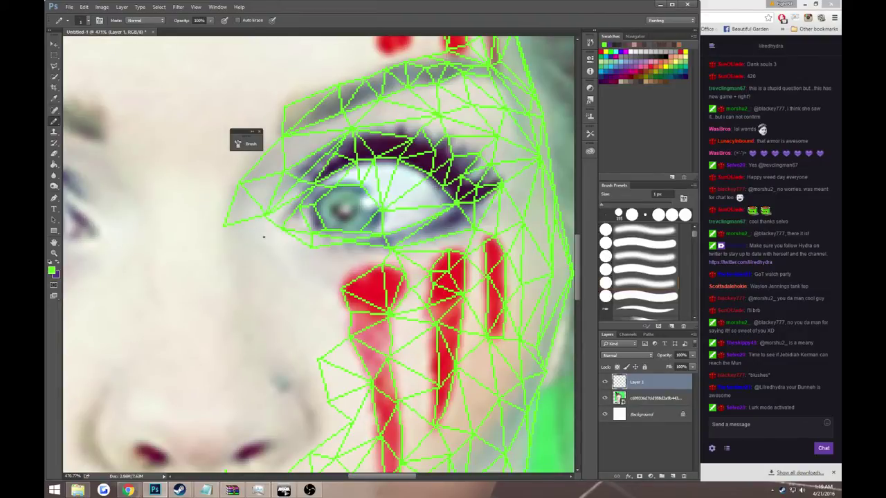
Draw green mesh edges down the cheek, left of, between and below the red stripes
left_click(265, 238, "shift")
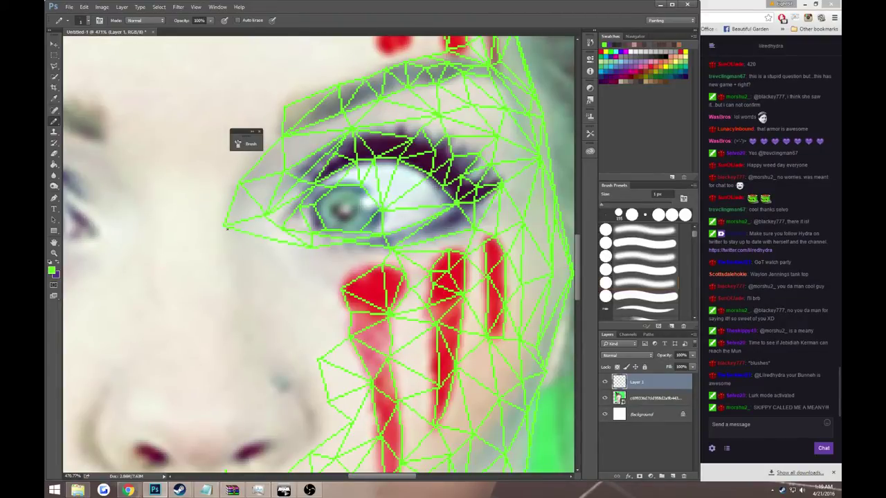
left_click(231, 251, "shift")
left_click(240, 322, "shift")
scroll(292, 392, "down", 3)
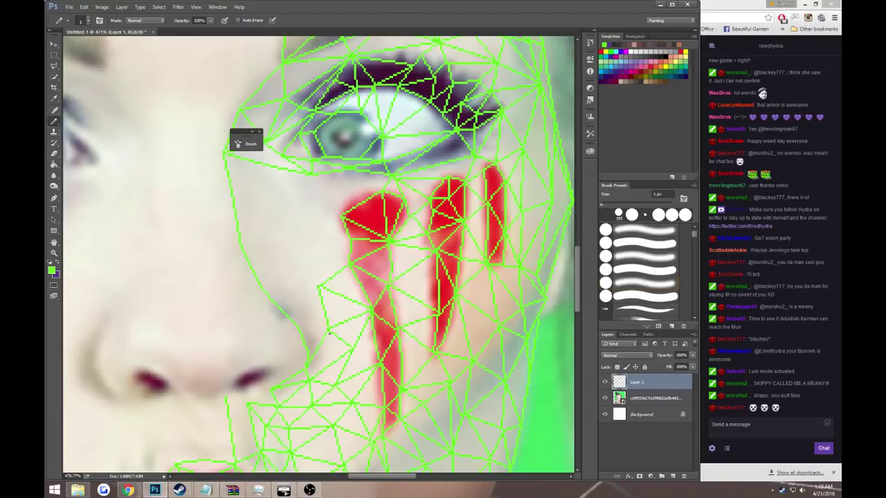
left_click(325, 360, "shift")
left_click(317, 285, "shift")
left_click(350, 239, "shift")
left_click(322, 231, "shift")
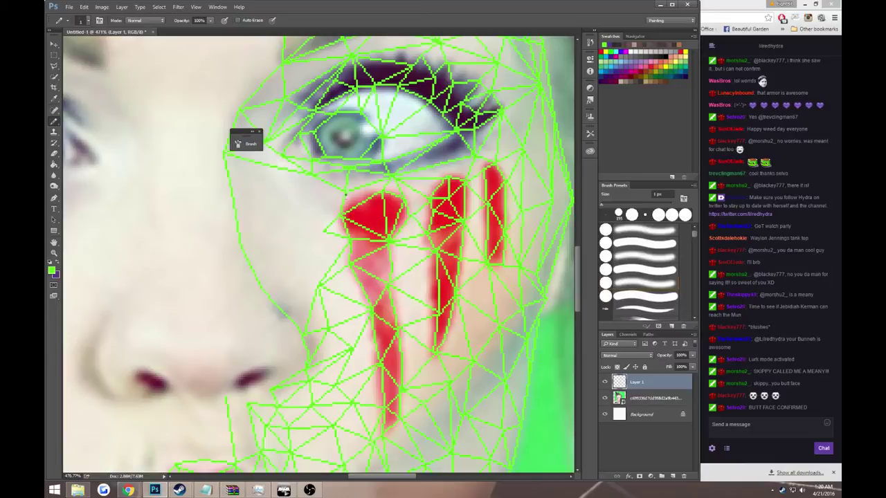
Add edges along the leftmost stripe, link vertices left of the stripes, then fit the photo
scroll(346, 196, "up", 2)
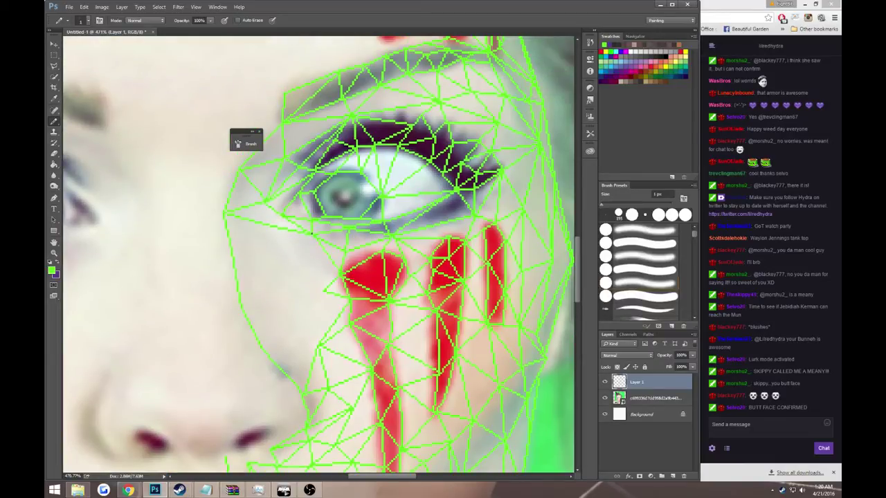
left_click(314, 235, "shift")
left_click(261, 216, "shift")
left_click(261, 209, "shift")
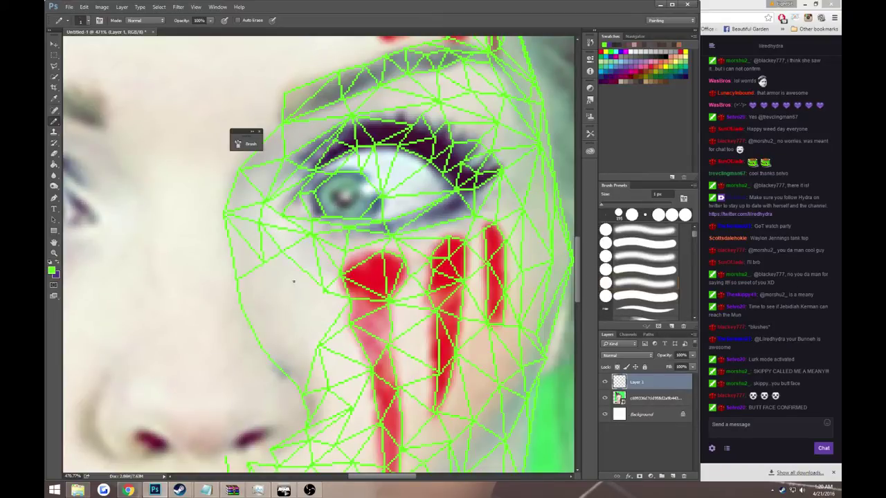
scroll(264, 236, "down", 2)
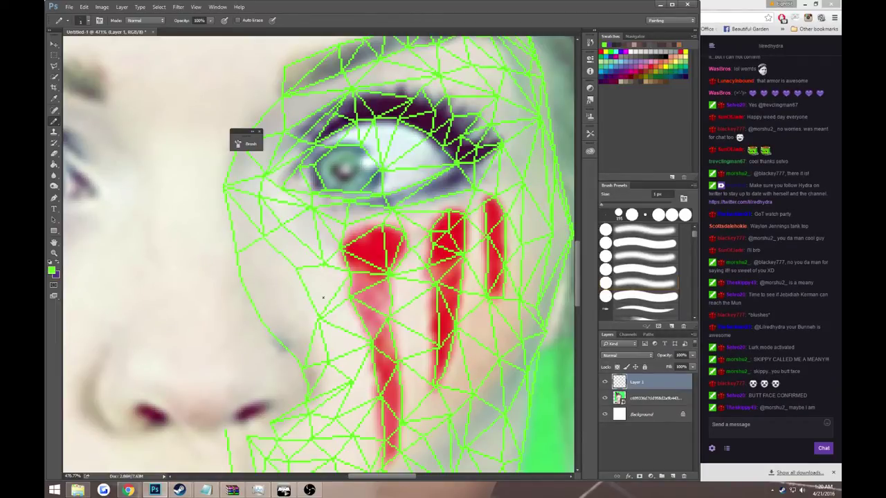
scroll(308, 281, "down", 2)
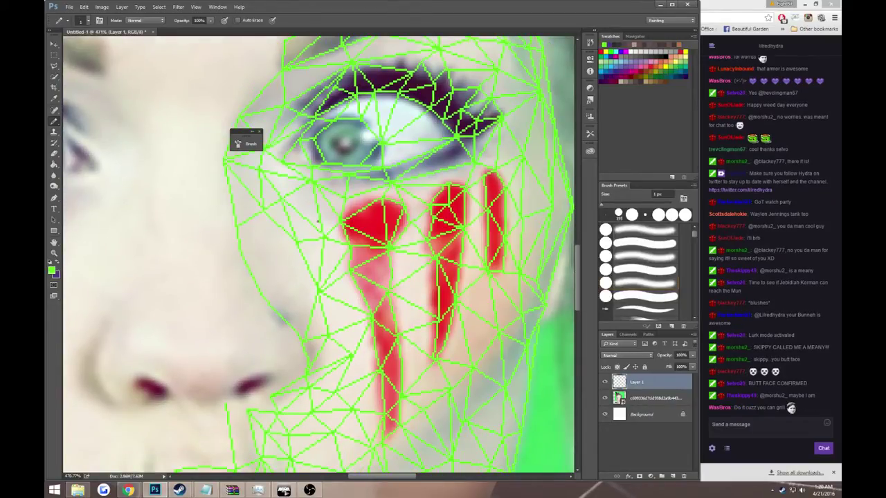
scroll(318, 221, "down", 1)
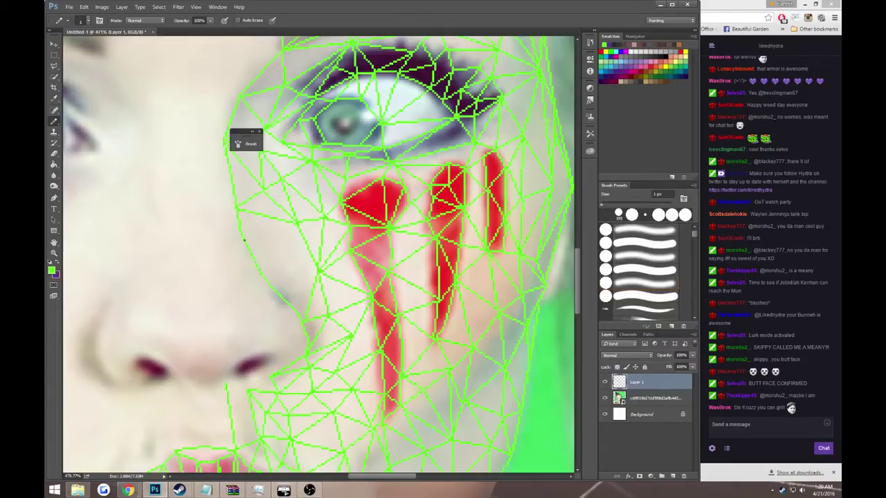
scroll(277, 246, "down", 1)
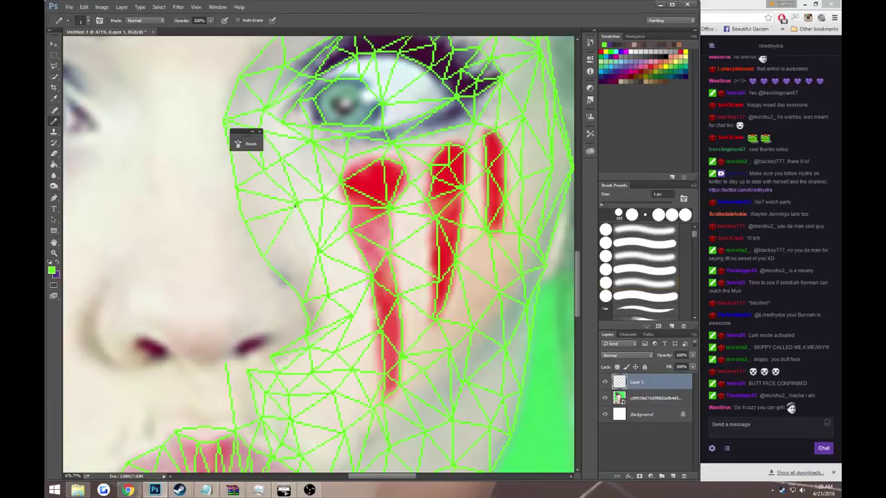
left_click(289, 282, "shift")
key("z")
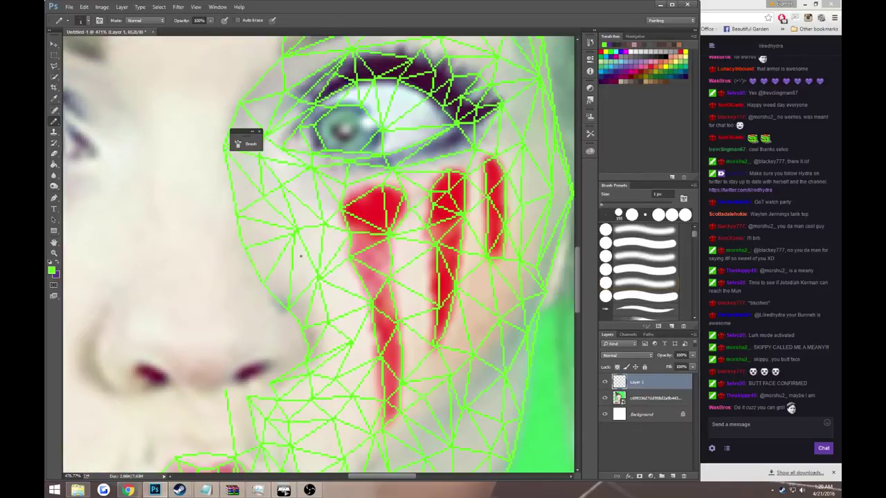
left_click_drag(309, 256, 302, 257)
key("ctrl+0")
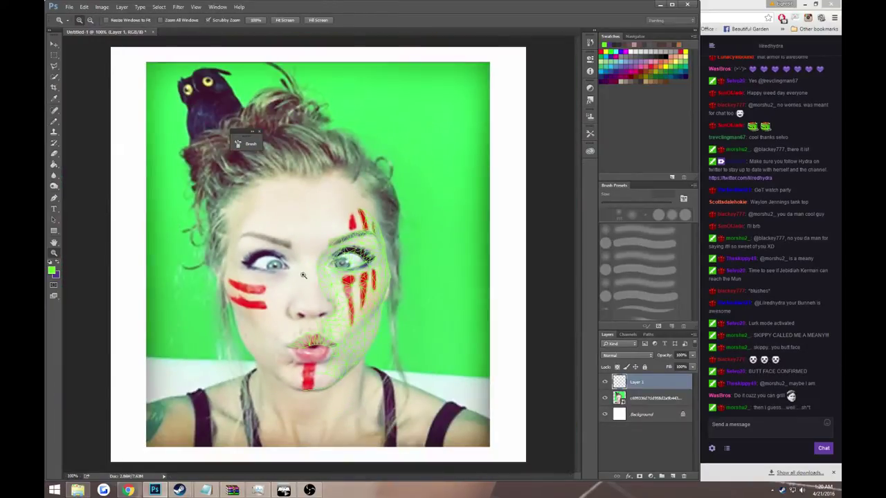
Zoom in beside the nose and pencil a short green edge joining the cheek mesh
left_click(304, 275)
left_click(358, 326)
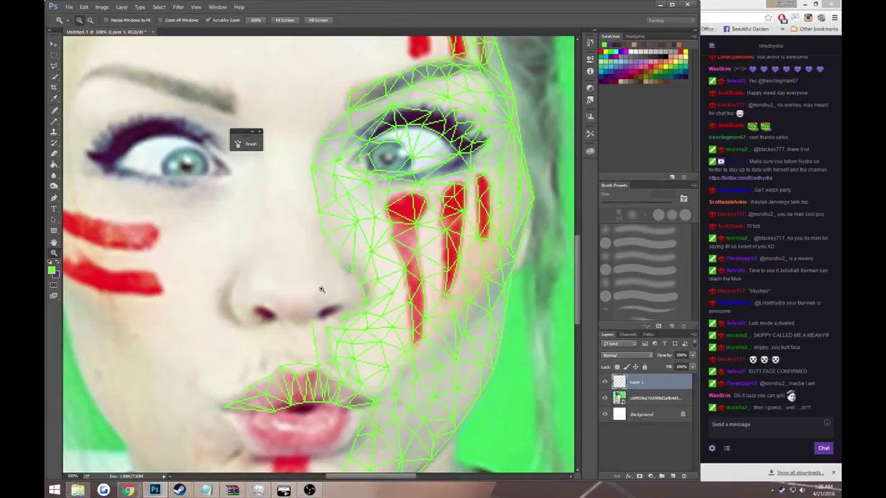
left_click(353, 295)
left_click(54, 120)
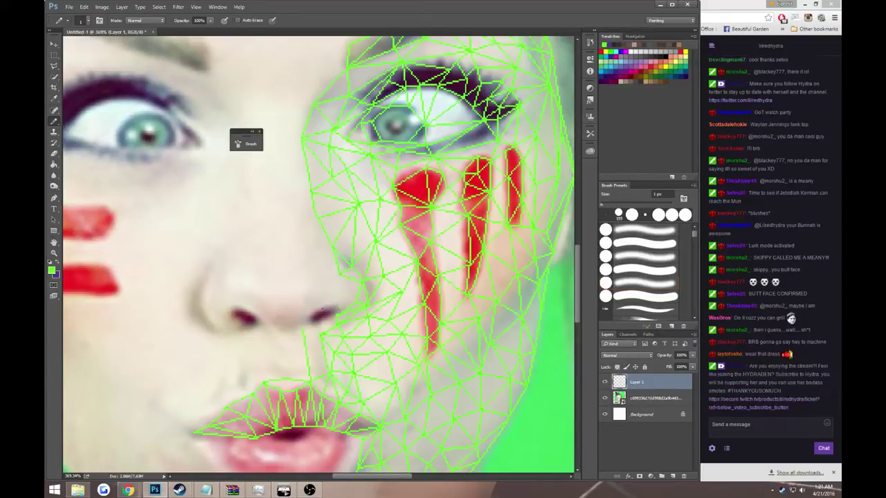
left_click(321, 311, "shift")
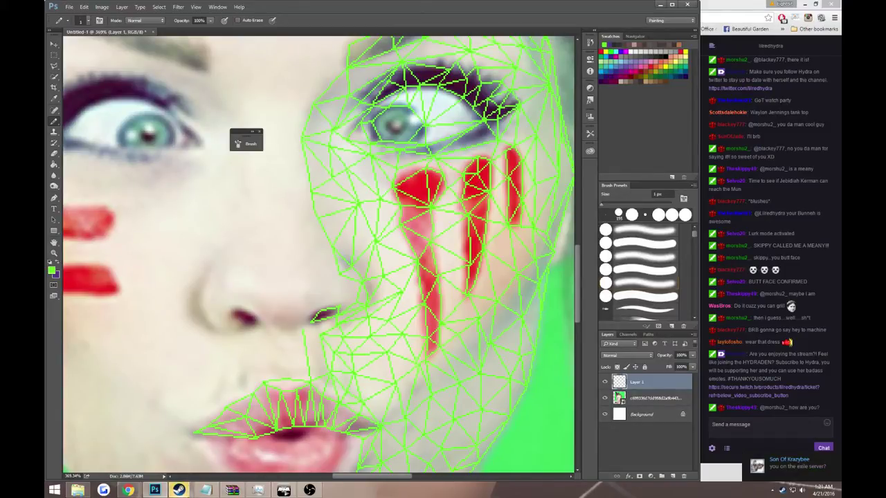
Reply 'portrait making on stream' in the Steam chat, then return to Photoshop
mouse_move(179, 490)
left_click(278, 445)
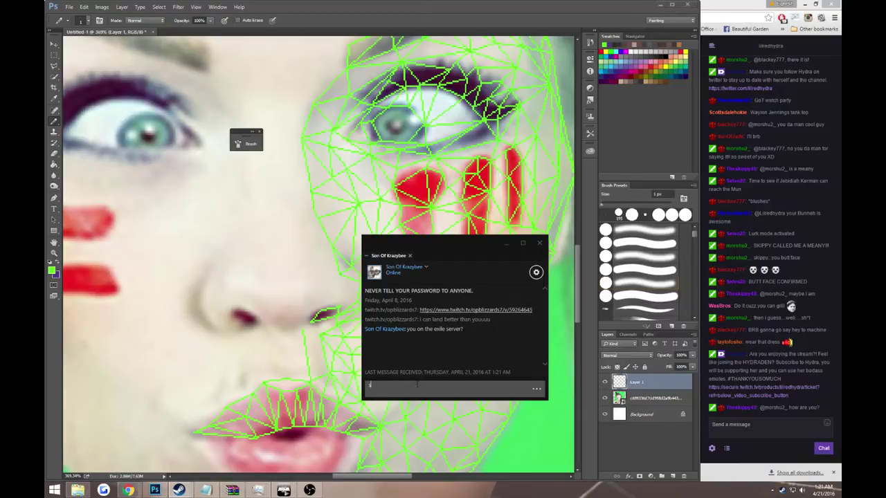
type("portr")
type("ait ")
type("making on ")
type("stream")
key("Return")
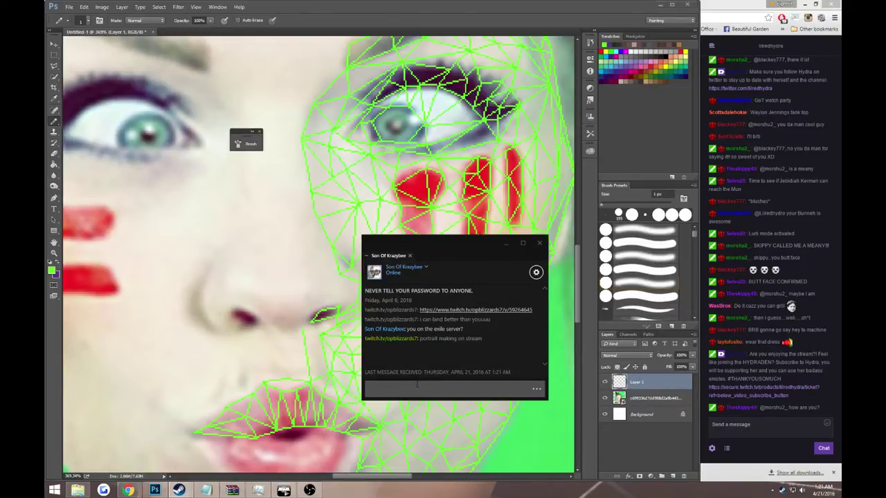
left_click(458, 24)
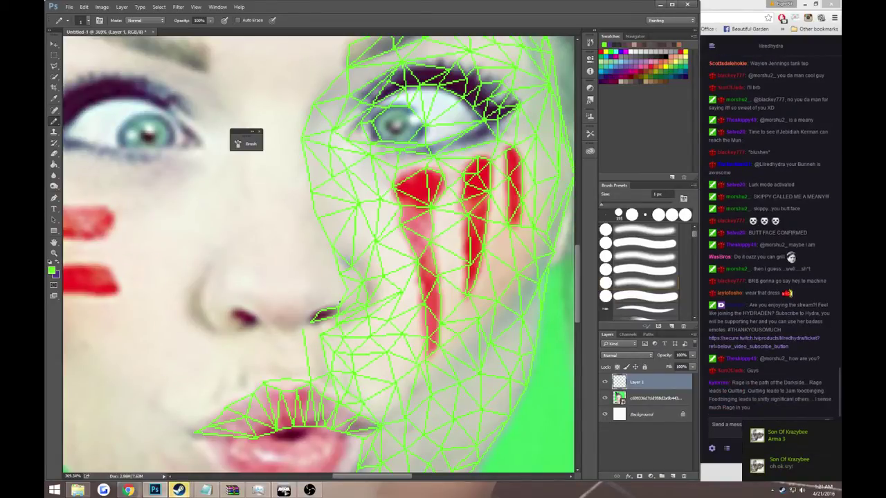
mouse_move(179, 490)
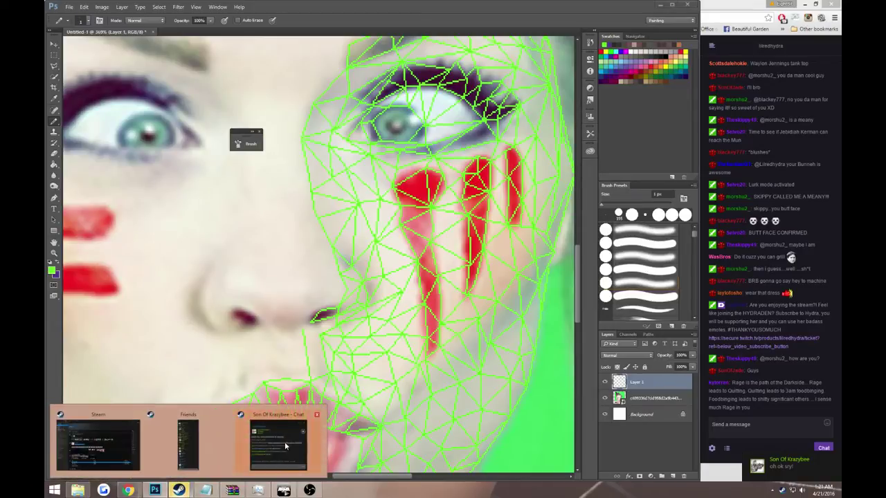
left_click(239, 446)
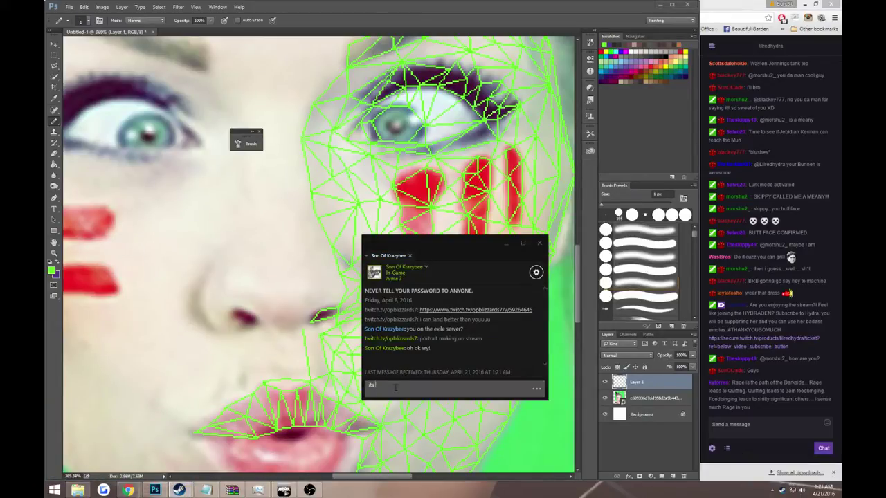
left_click(364, 235)
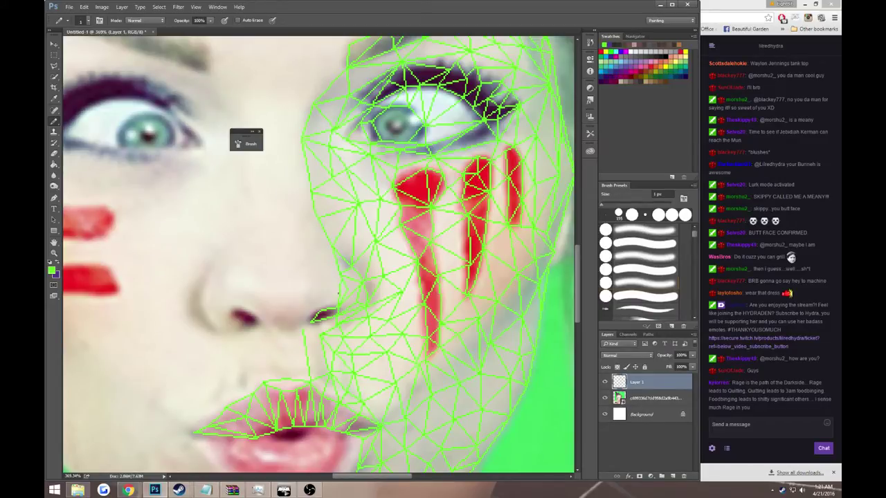
scroll(325, 241, "up", 3)
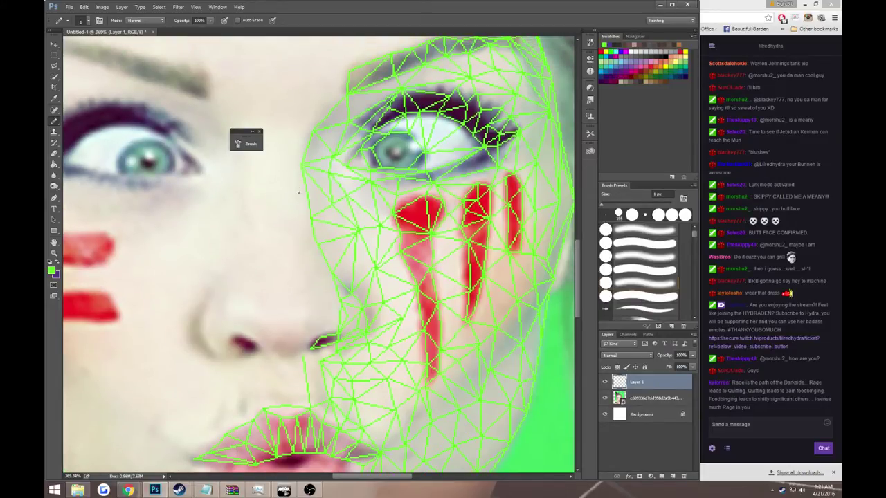
left_click(295, 202, "shift")
left_click(309, 217, "shift")
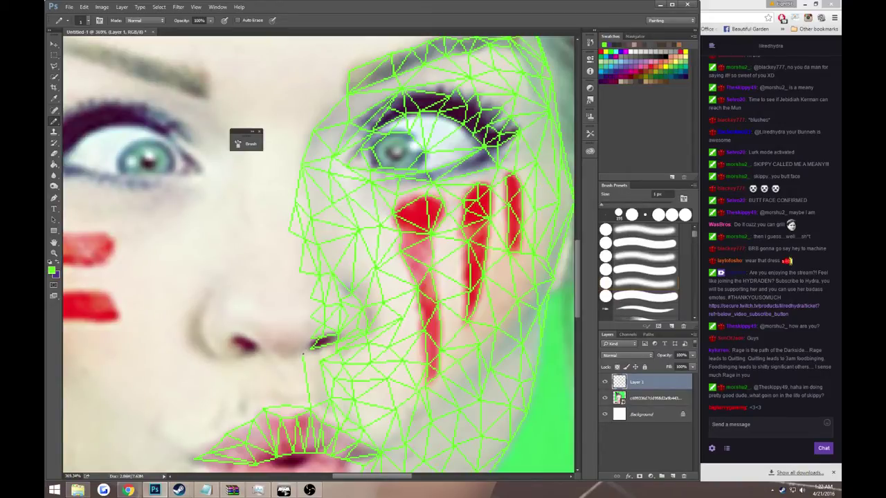
scroll(305, 338, "up", 3)
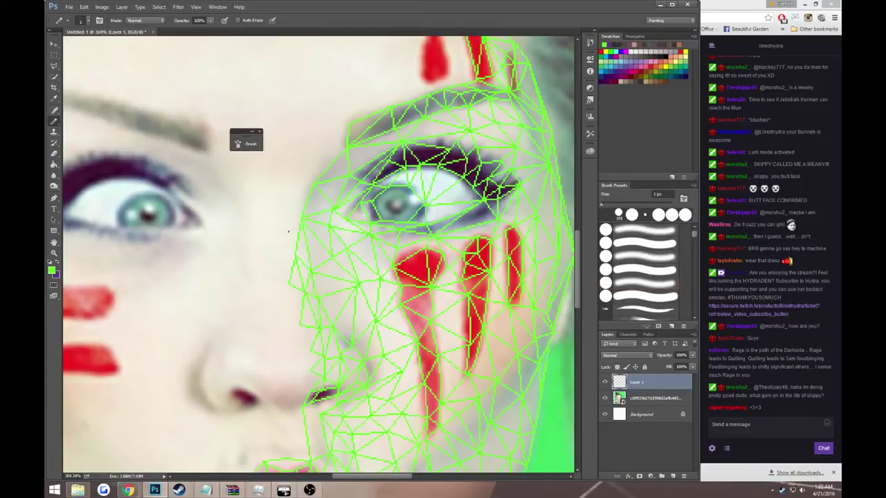
left_click(293, 257, "shift")
scroll(348, 125, "up", 10)
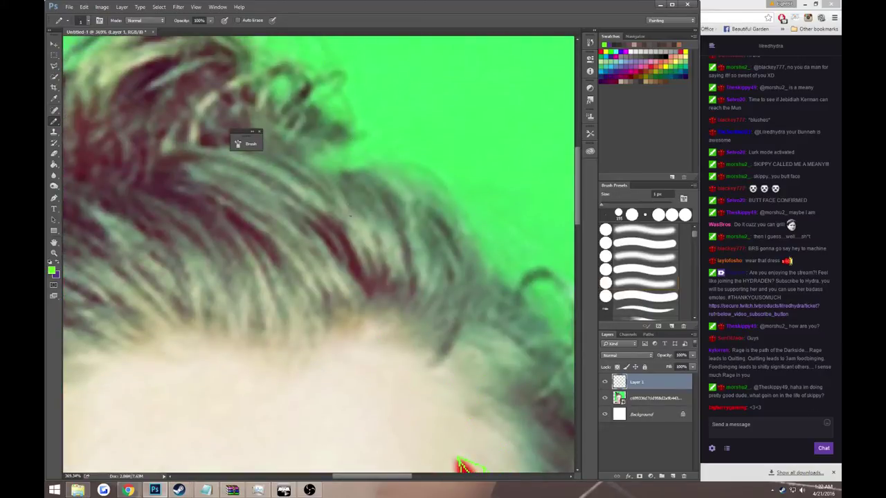
scroll(358, 310, "down", 3)
scroll(358, 310, "down", 3)
scroll(374, 290, "down", 2)
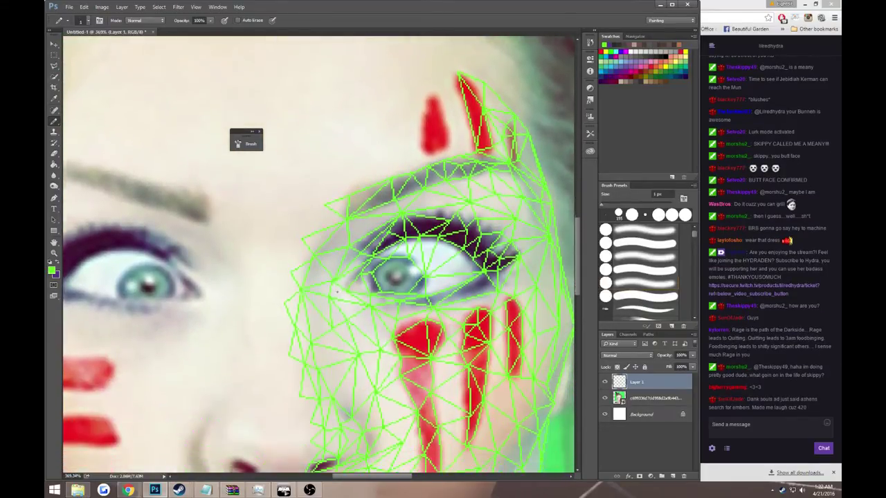
scroll(394, 270, "down", 2)
scroll(416, 251, "down", 2)
scroll(416, 249, "down", 2)
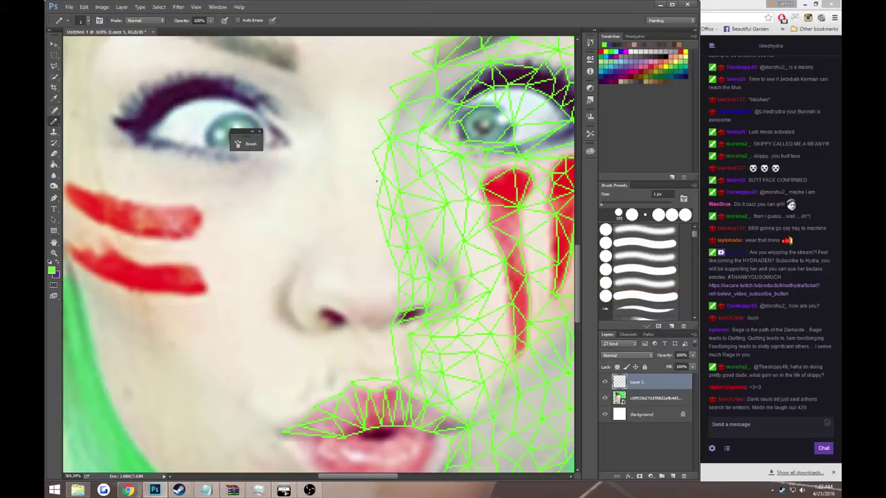
Draw mesh edges from the face centre up toward the forehead and brow
left_click(372, 154, "shift")
left_click(378, 119, "shift")
left_click(389, 88, "shift")
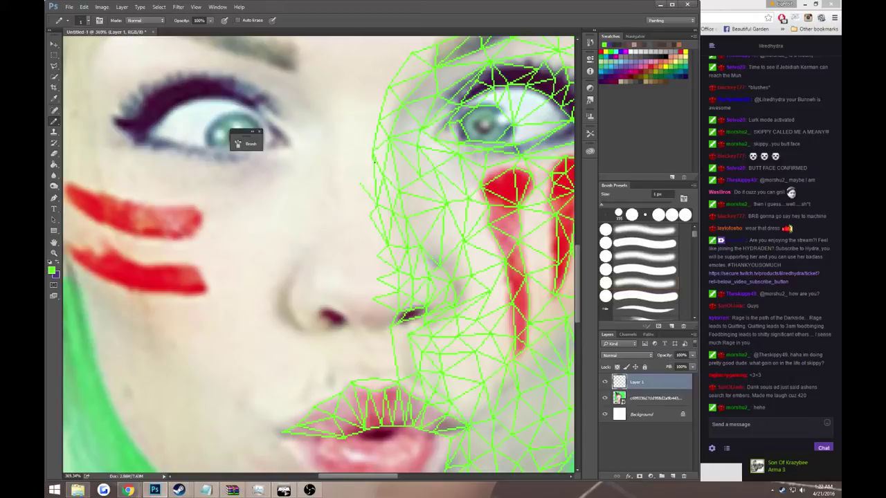
left_click(372, 149, "shift")
left_click(363, 119, "shift")
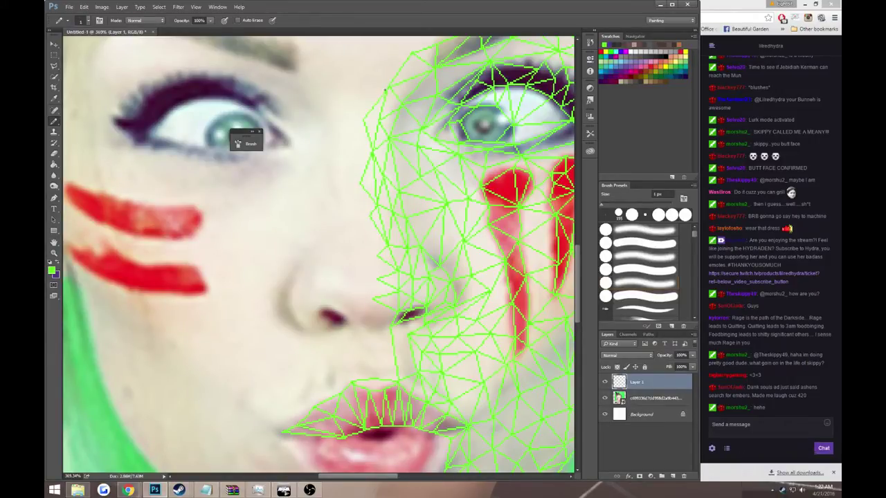
left_click_drag(387, 89, 384, 175)
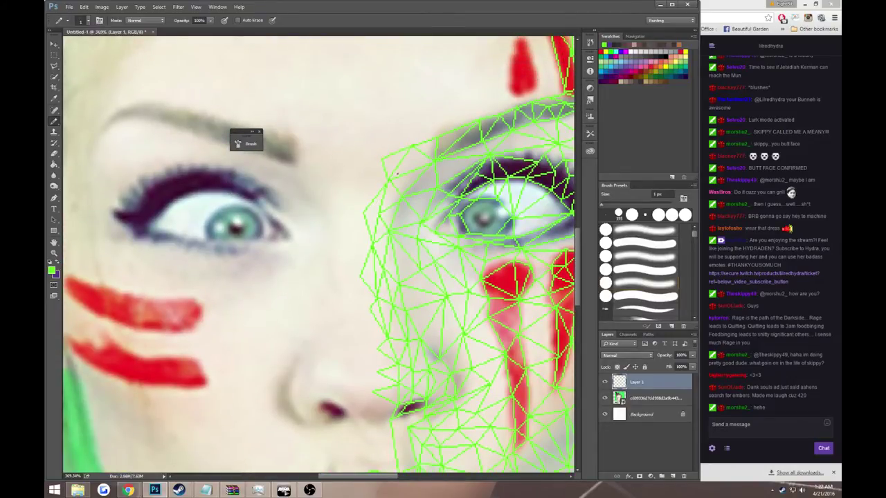
scroll(398, 174, "down", 2)
left_click_drag(340, 172, 393, 182)
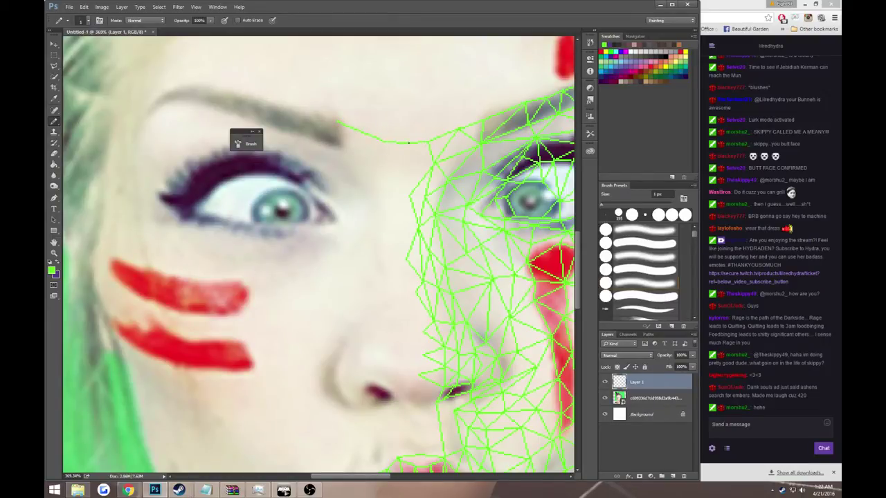
Draw a midline edge from the brow down beside the nose, then zoom out
left_click(409, 146, "shift")
scroll(412, 207, "down", 2)
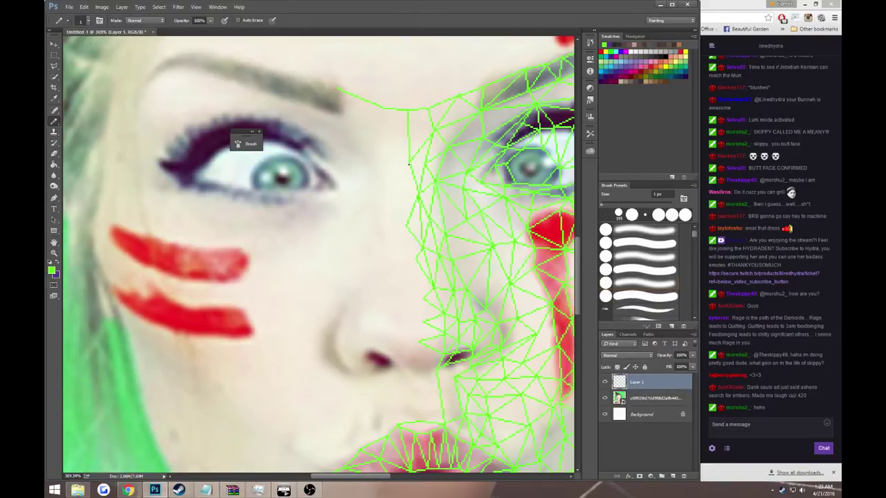
left_click(406, 226, "shift")
left_click(416, 259, "shift")
left_click(424, 300, "shift")
key("z")
left_click_drag(410, 298, 332, 335)
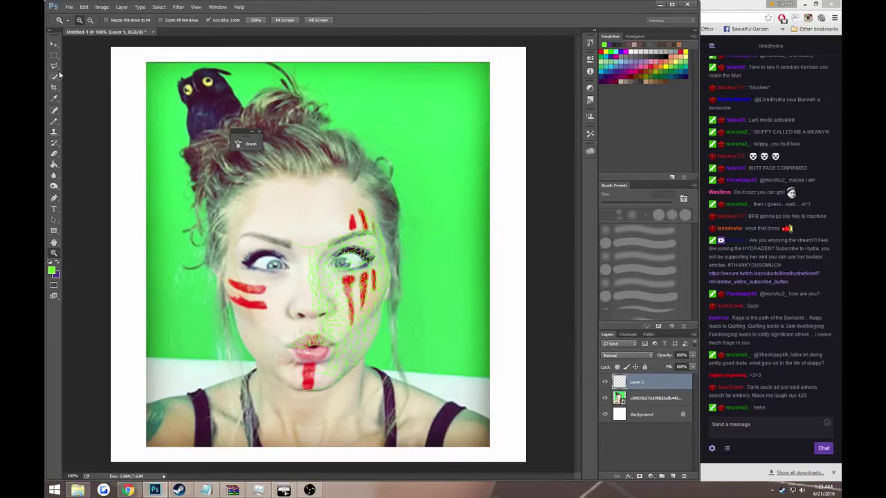
Hide the photo and copy the selected mesh to a new layer, shifted left
left_click(605, 398)
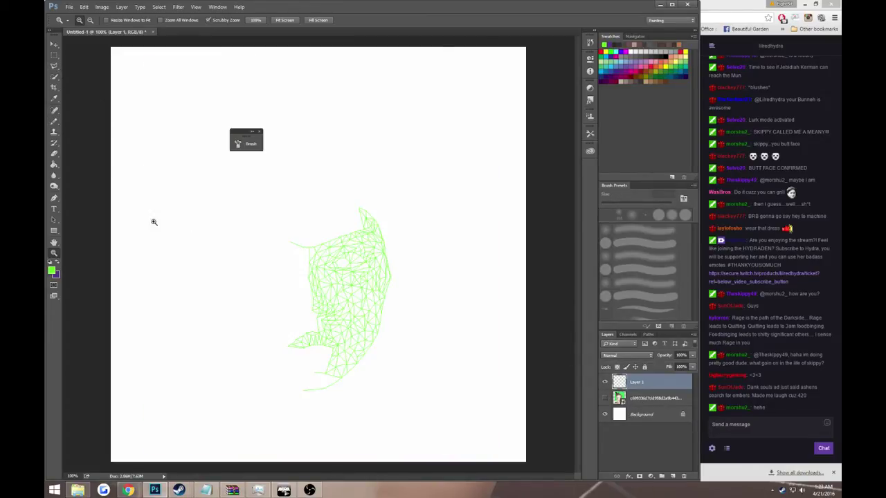
left_click(54, 55)
mouse_move(420, 187)
left_mouse_down()
mouse_move(280, 411)
mouse_move(269, 412)
left_mouse_up()
key("ctrl+j")
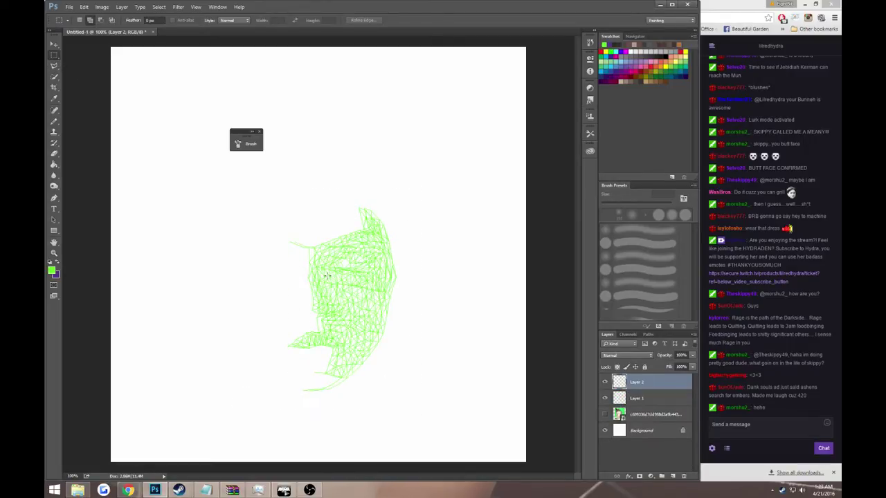
left_click(54, 44)
left_click_drag(362, 284, 241, 284)
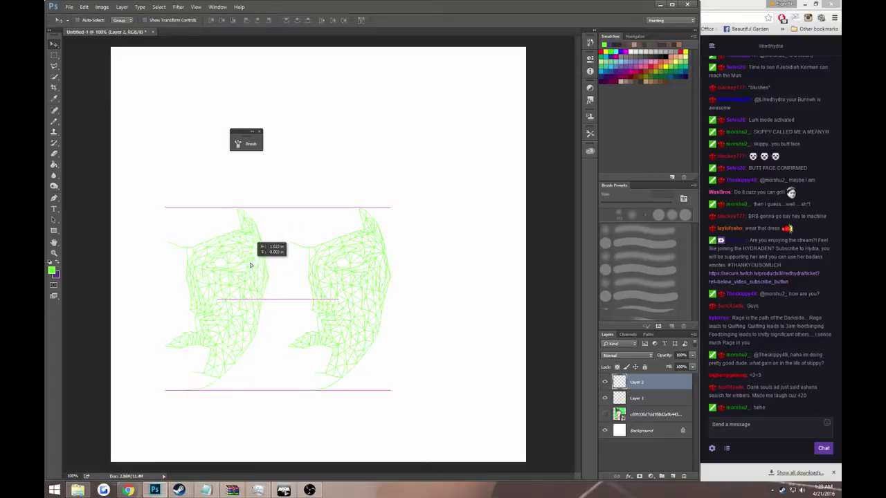
Flip the mesh copy horizontally, show the photo, and move it over the face's left side
key("ctrl+t")
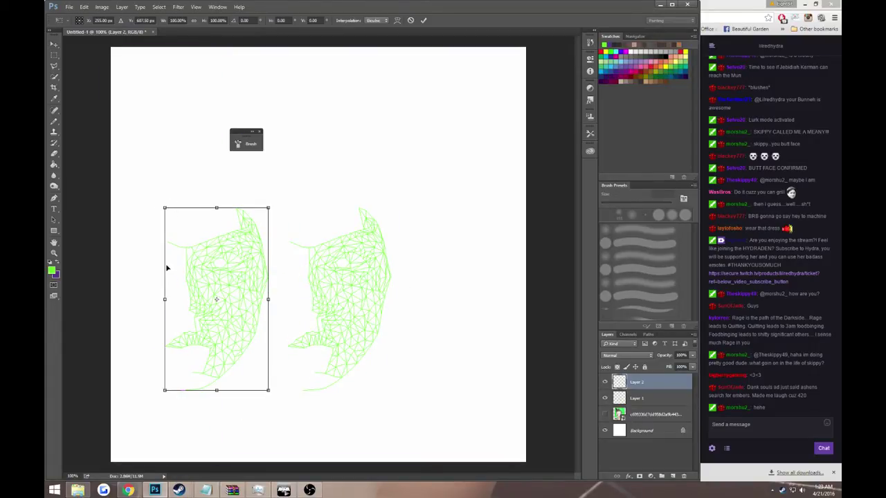
right_click(190, 269)
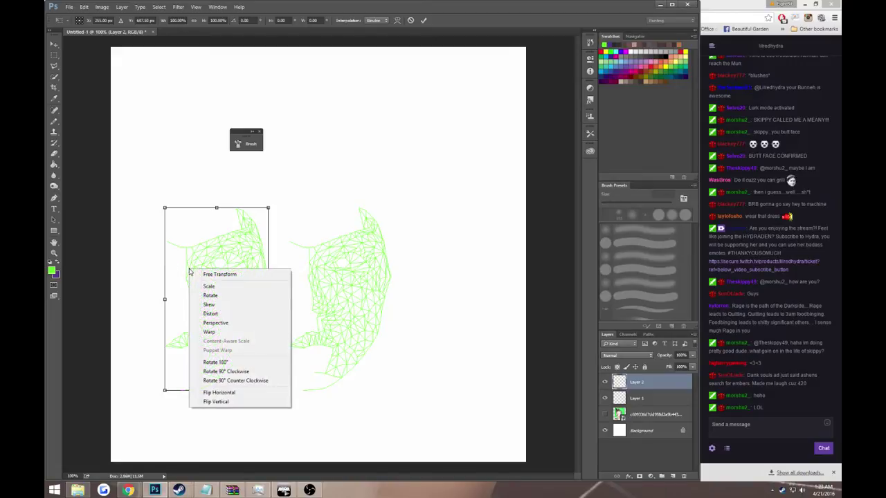
left_click(225, 394)
left_click_drag(226, 265, 236, 266)
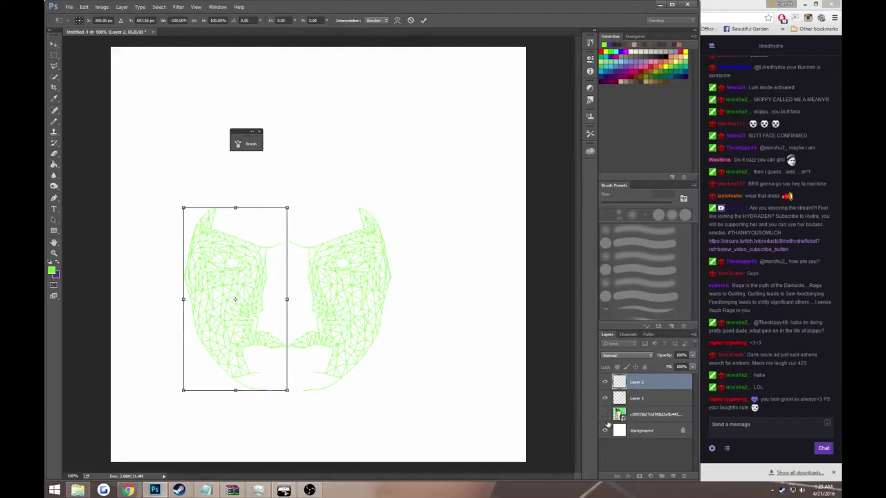
left_click(424, 20)
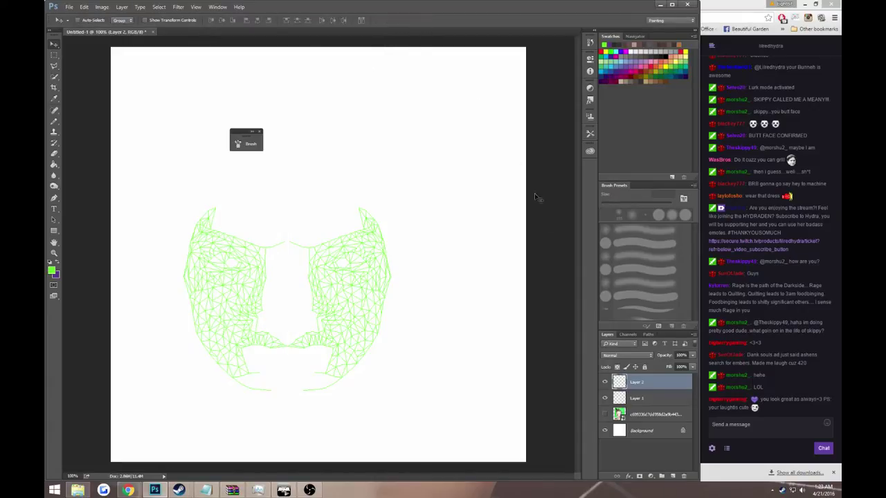
left_click(605, 414)
left_click_drag(247, 282, 281, 284)
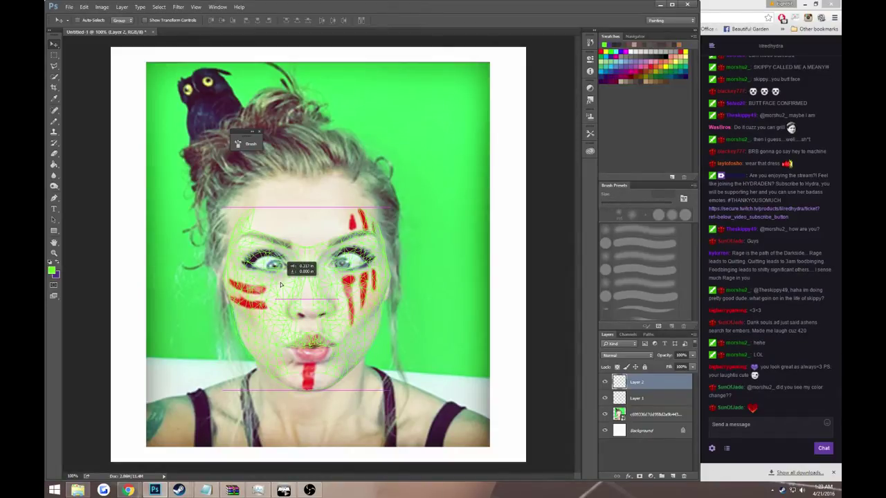
Align the mirrored mesh on the left half and rotate it about -2.3° into place
left_click_drag(281, 284, 282, 284)
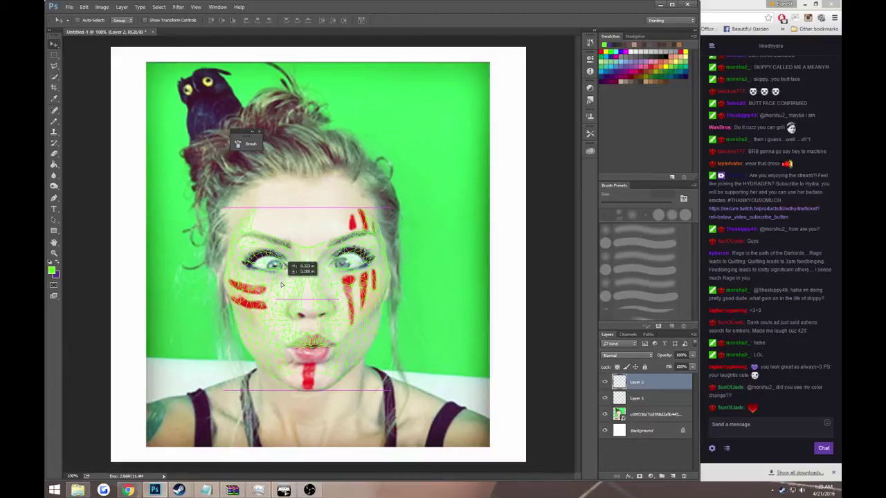
mouse_move(282, 284)
left_mouse_down()
mouse_move(291, 284)
mouse_move(280, 284)
left_mouse_up()
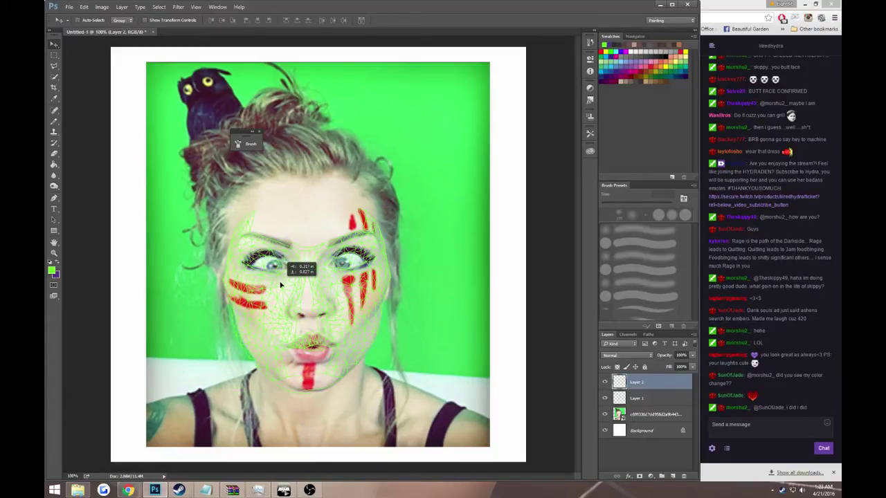
left_click_drag(281, 284, 284, 287)
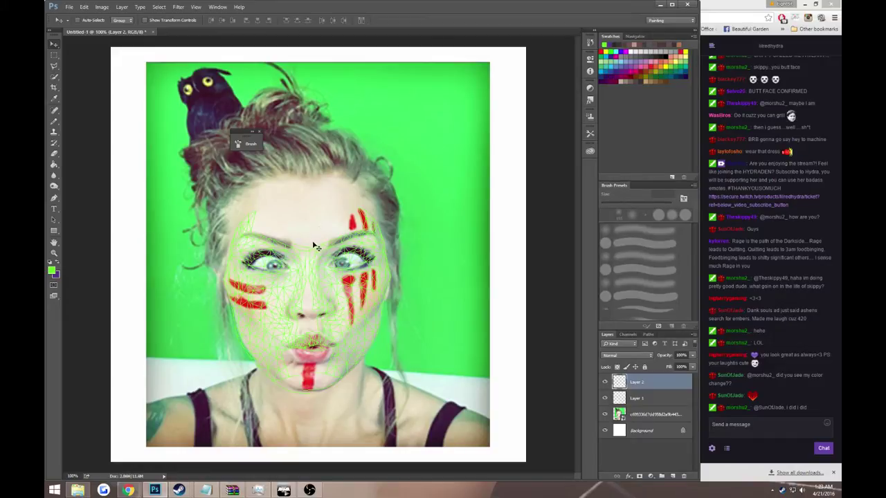
key("t")
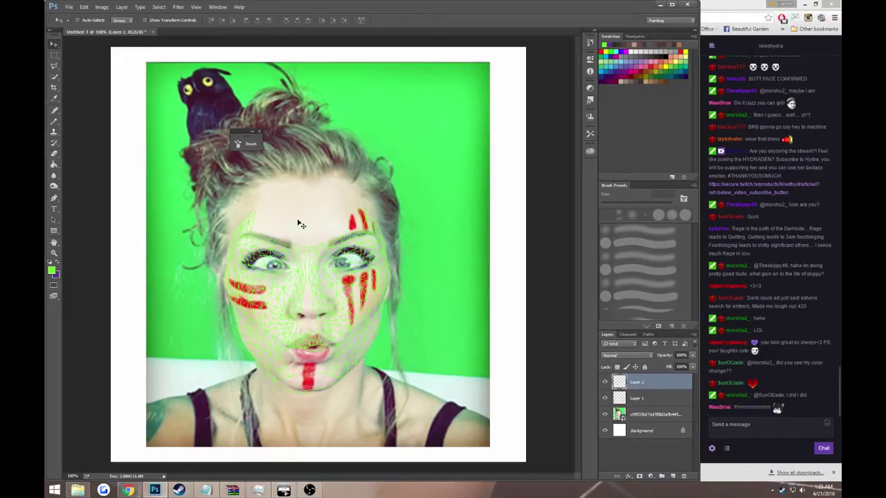
key("v")
key("ctrl+t")
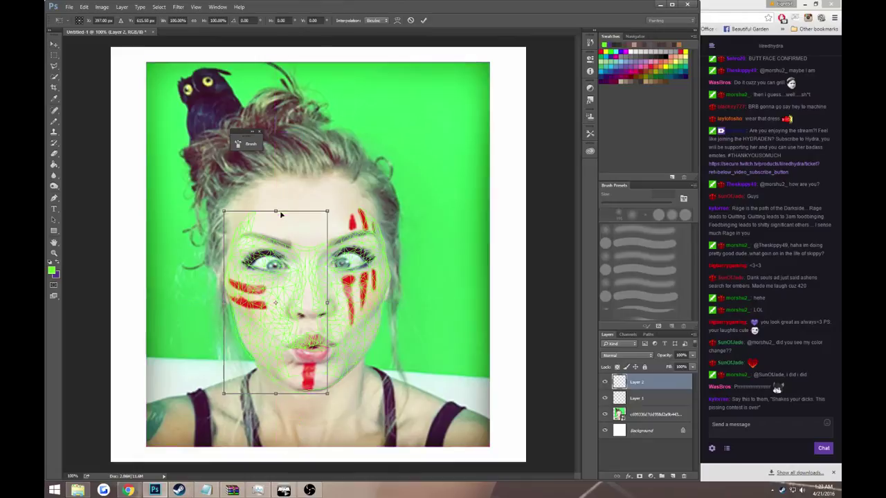
left_click_drag(338, 203, 334, 202)
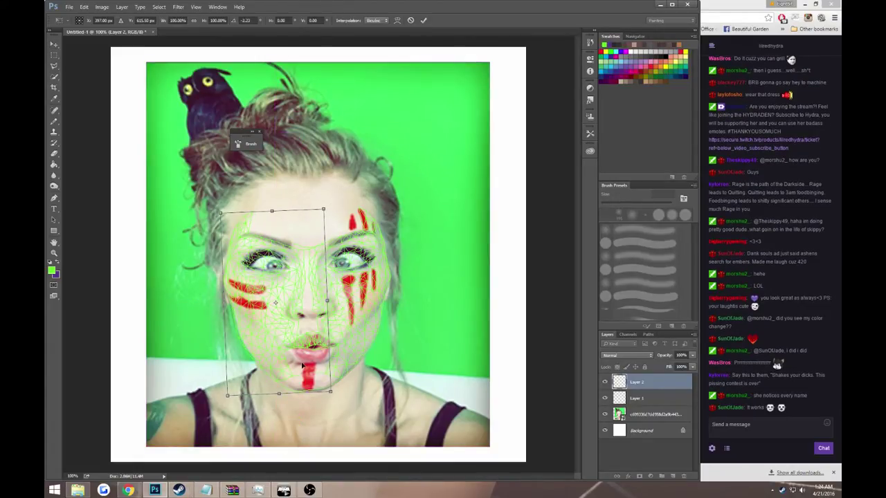
left_click_drag(281, 316, 281, 317)
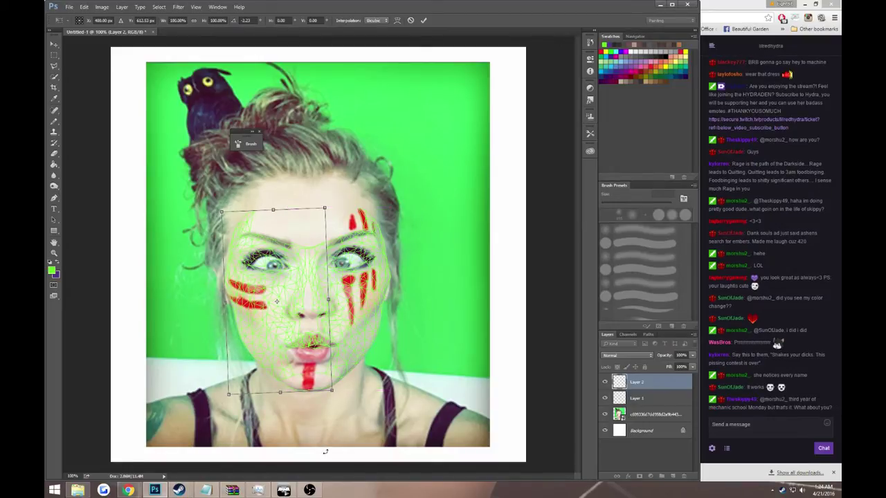
left_click(424, 21)
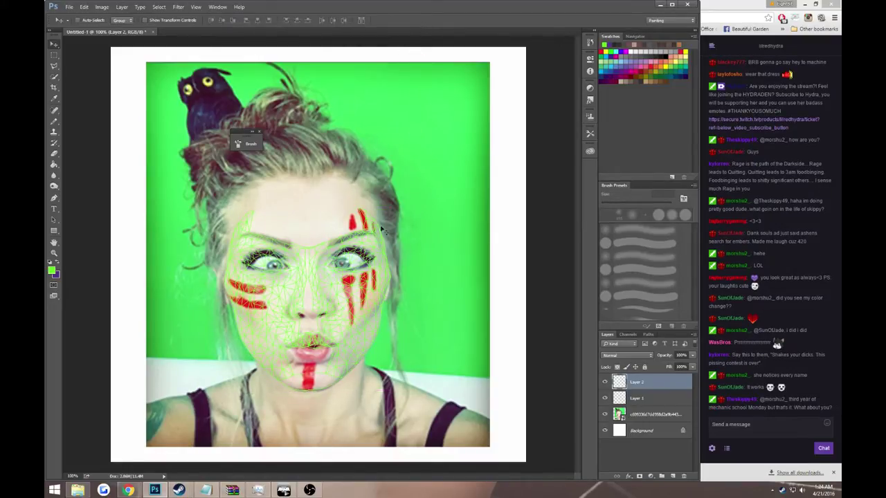
Toggle the photo layer to compare the symmetrical mesh, then zoom into the left eye and cheek
key("z")
left_click(606, 414)
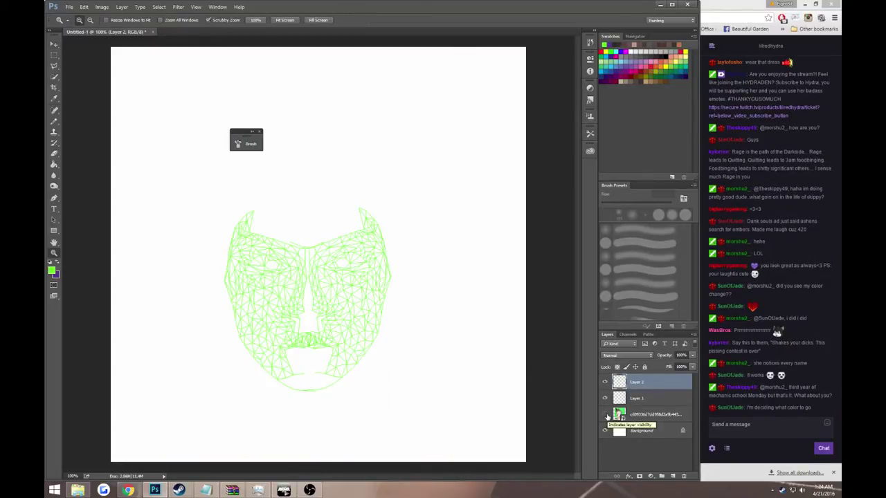
left_click(606, 415)
left_click(606, 414)
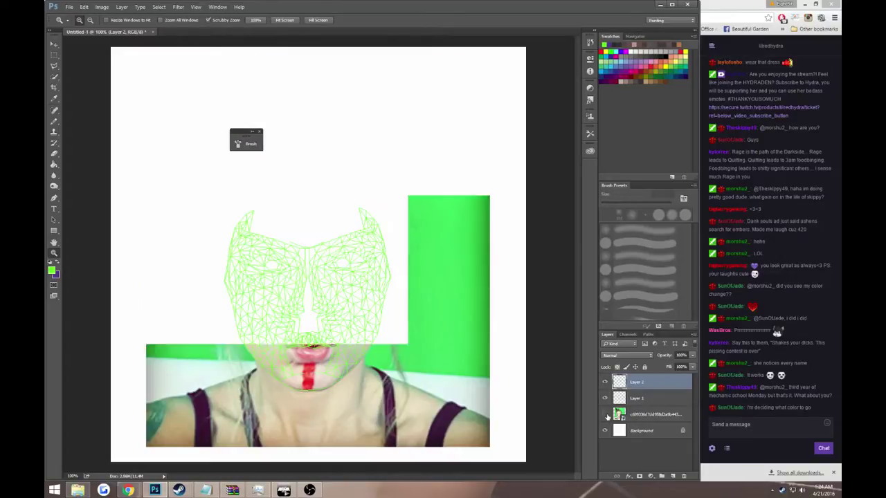
left_click_drag(270, 263, 317, 353)
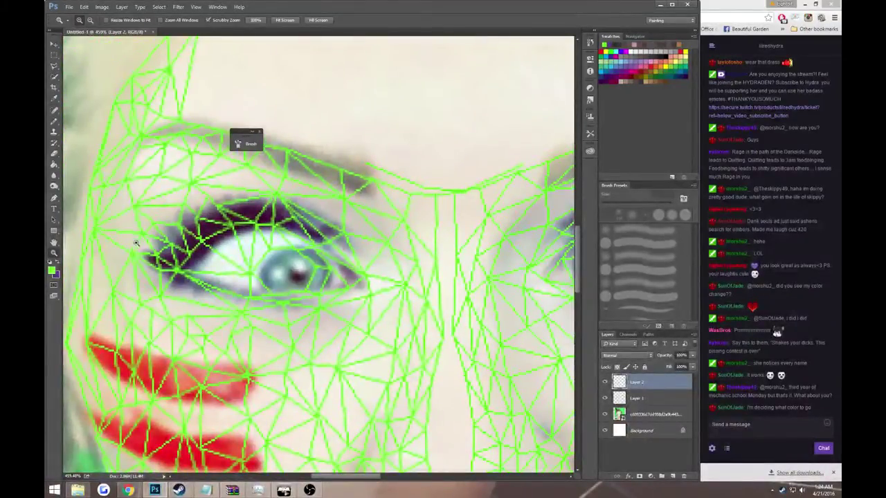
scroll(185, 289, "down", 5)
scroll(186, 289, "left", 6)
scroll(185, 289, "down", 2)
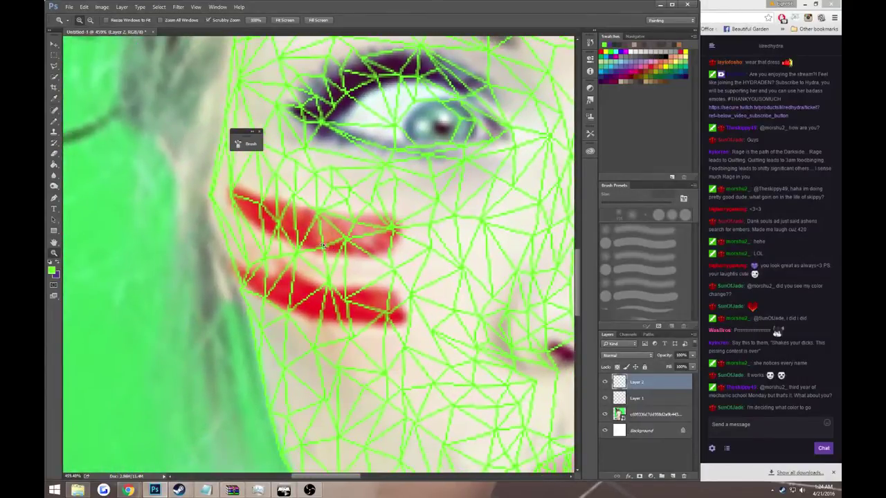
key("e")
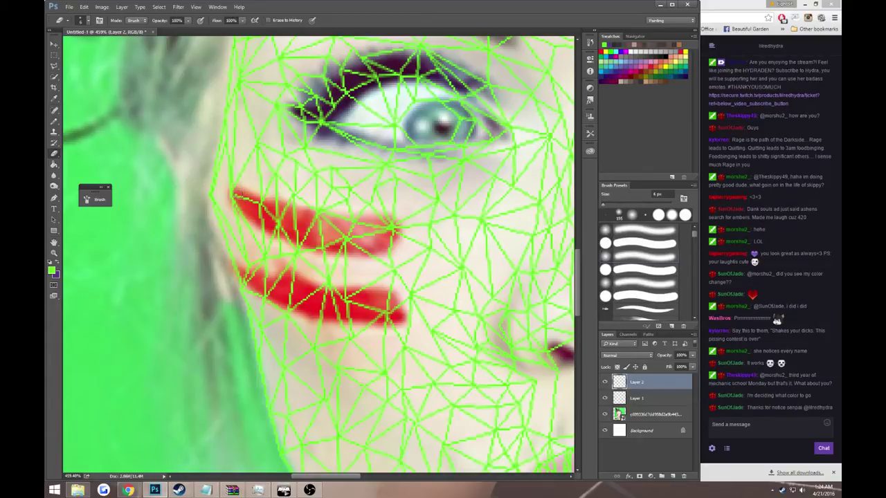
Use a hard-edged eraser to remove mesh lines over the upper and lower red cheek stripes
left_click(86, 21)
left_click(134, 20)
left_click(135, 35)
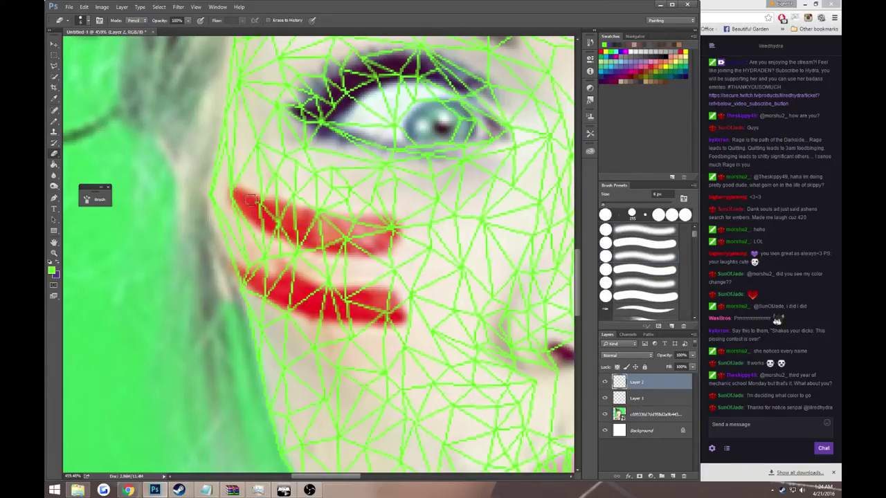
mouse_move(261, 200)
left_mouse_down()
mouse_move(278, 232)
mouse_move(266, 231)
mouse_move(282, 210)
mouse_move(336, 228)
mouse_move(287, 232)
mouse_move(291, 244)
mouse_move(280, 246)
mouse_move(346, 239)
mouse_move(345, 252)
mouse_move(363, 248)
mouse_move(381, 262)
mouse_move(350, 232)
mouse_move(382, 231)
left_mouse_up()
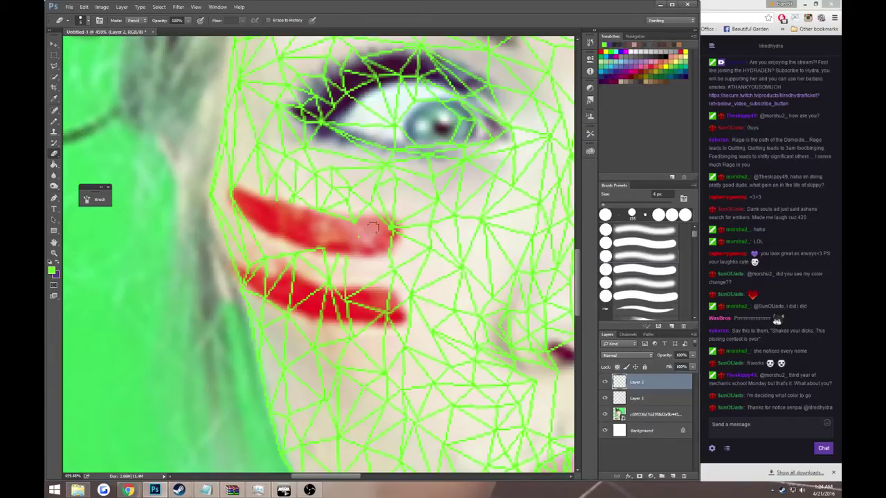
scroll(358, 239, "down", 1)
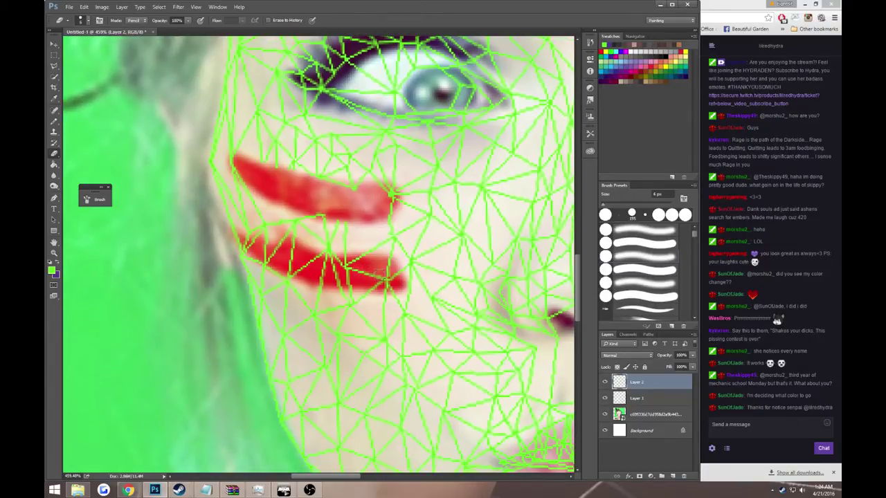
mouse_move(378, 272)
left_mouse_down()
mouse_move(335, 278)
mouse_move(344, 275)
left_mouse_up()
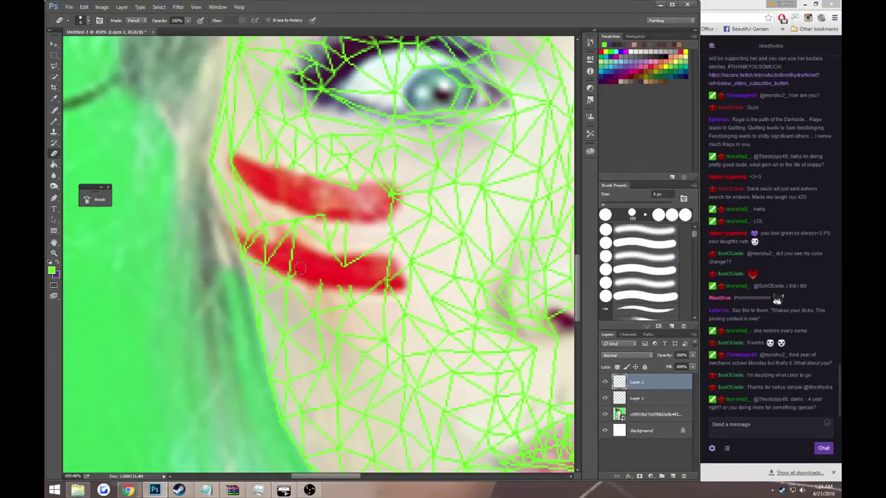
mouse_move(298, 269)
left_mouse_down()
mouse_move(246, 244)
mouse_move(267, 236)
mouse_move(284, 243)
mouse_move(292, 233)
mouse_move(291, 251)
mouse_move(262, 238)
mouse_move(248, 247)
mouse_move(318, 279)
mouse_move(354, 282)
mouse_move(336, 278)
mouse_move(386, 239)
mouse_move(352, 261)
mouse_move(335, 258)
mouse_move(351, 225)
mouse_move(344, 255)
left_mouse_up()
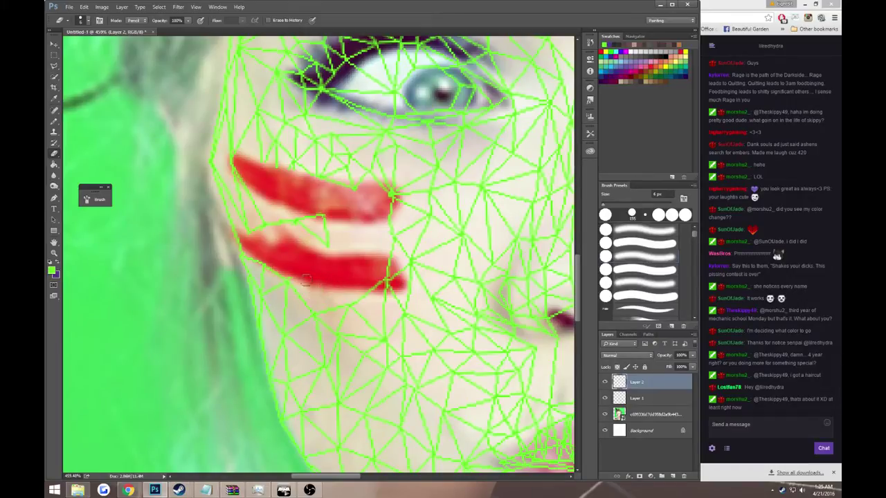
left_click_drag(267, 252, 325, 182)
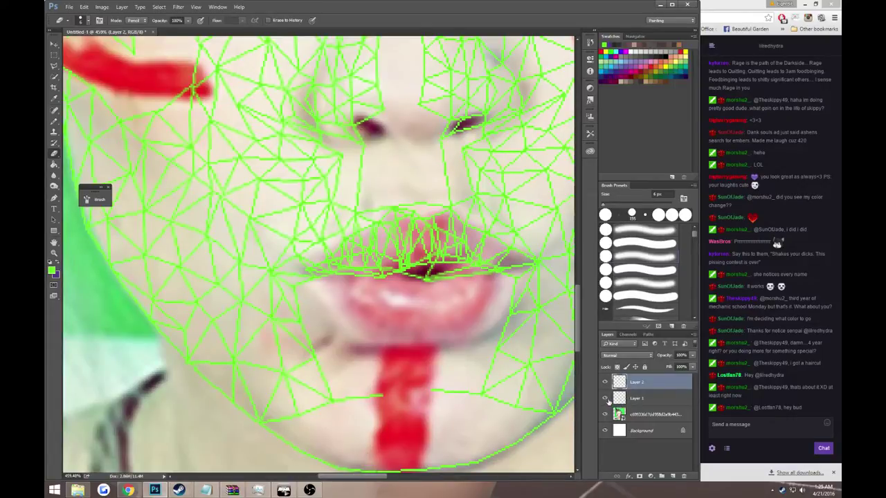
Hide Layer 1, erase Layer 2's mesh lines over the lips, then show Layer 1 again
left_click(605, 399)
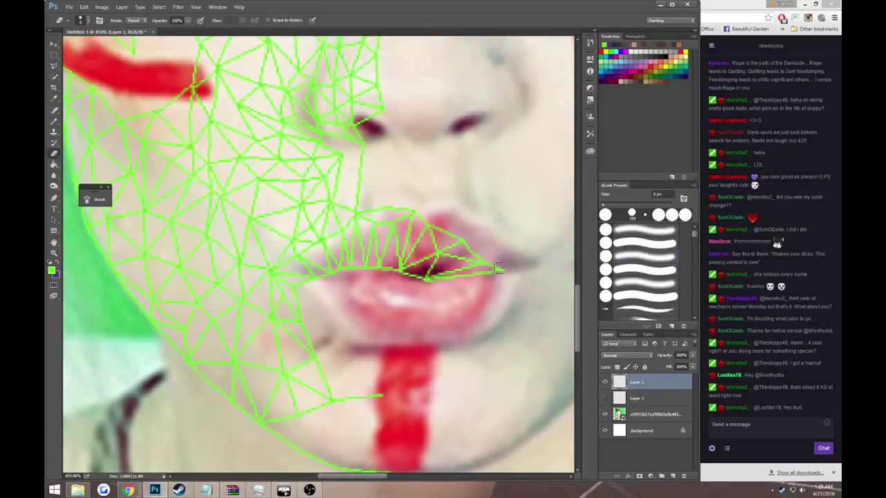
mouse_move(497, 268)
left_mouse_down()
mouse_move(436, 275)
mouse_move(474, 260)
left_mouse_up()
left_click_drag(454, 242, 405, 232)
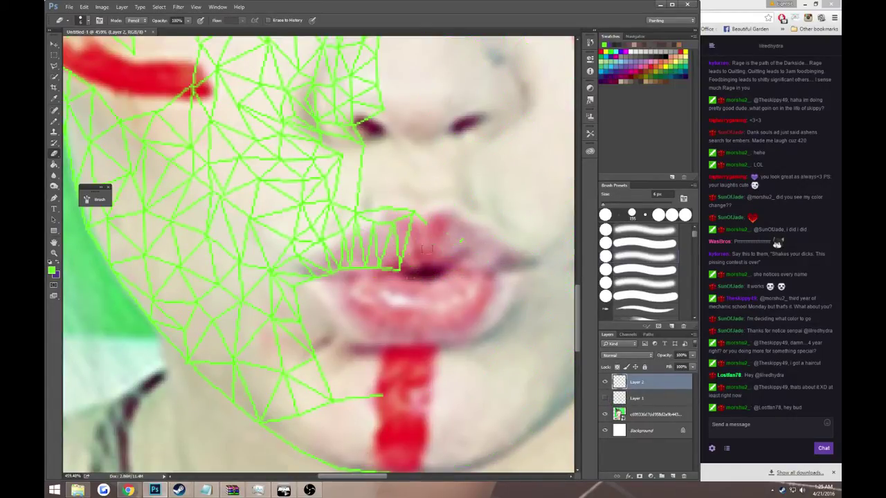
left_click_drag(414, 262, 401, 266)
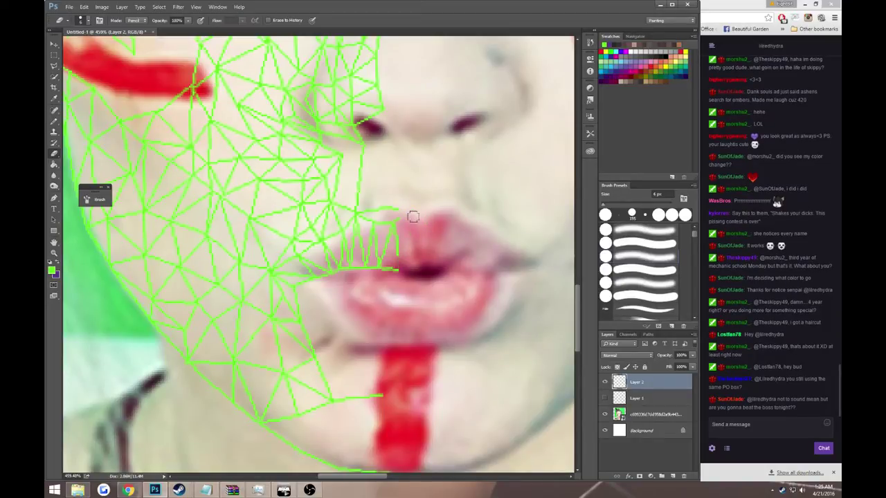
left_click(604, 398)
mouse_move(398, 260)
left_mouse_down()
mouse_move(391, 214)
mouse_move(328, 259)
mouse_move(386, 205)
left_mouse_up()
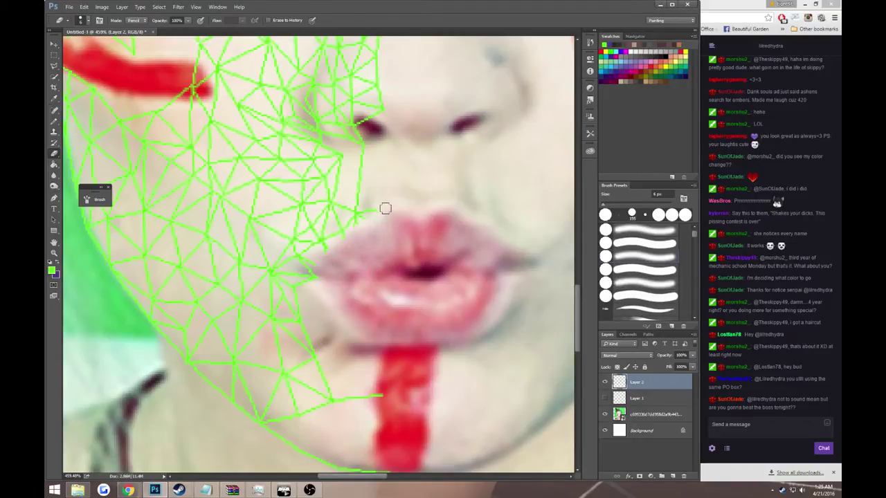
left_click(604, 399)
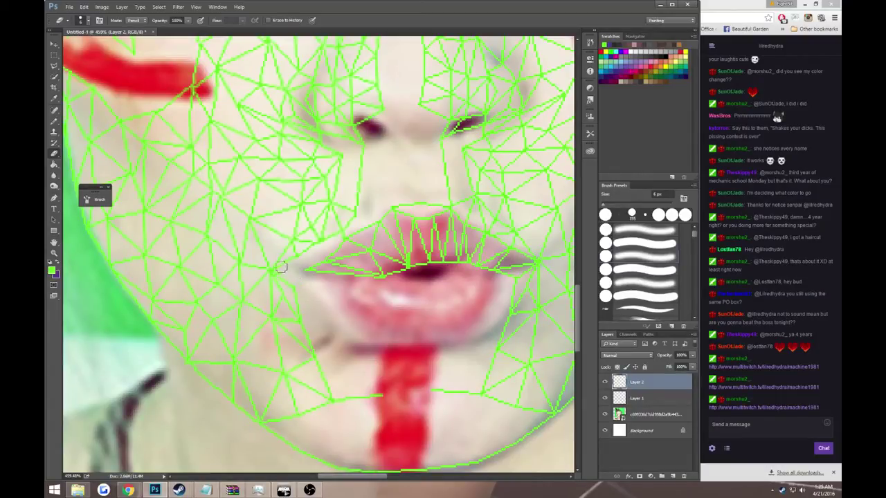
Set the eraser size to 1 px, make Layer 1 active, and zoom out to the whole face
left_click(86, 20)
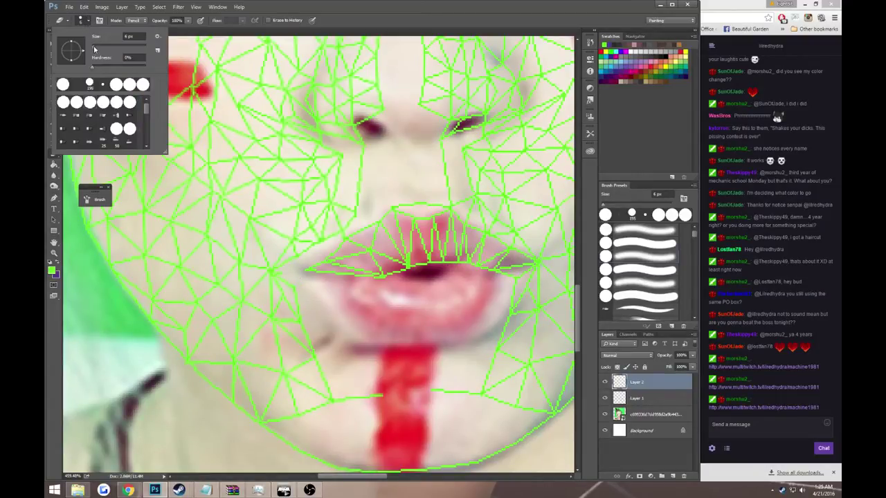
double_click(133, 36)
type("1")
key("Return")
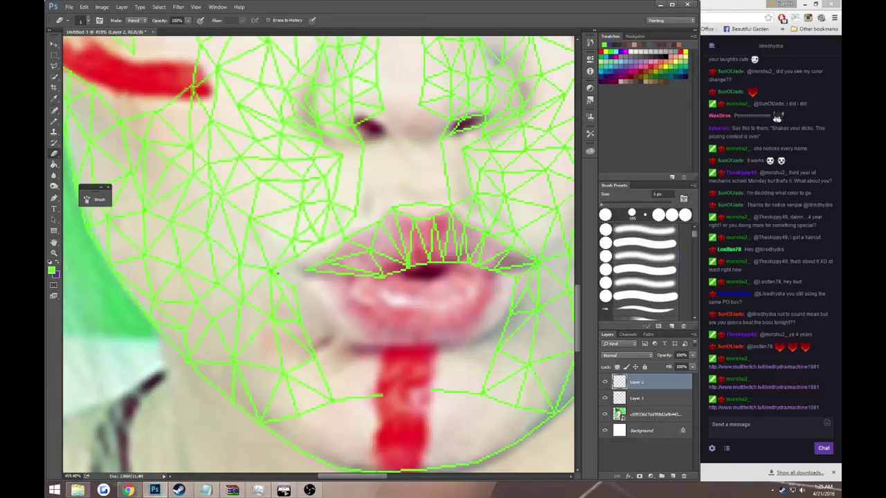
scroll(375, 305, "down", 2)
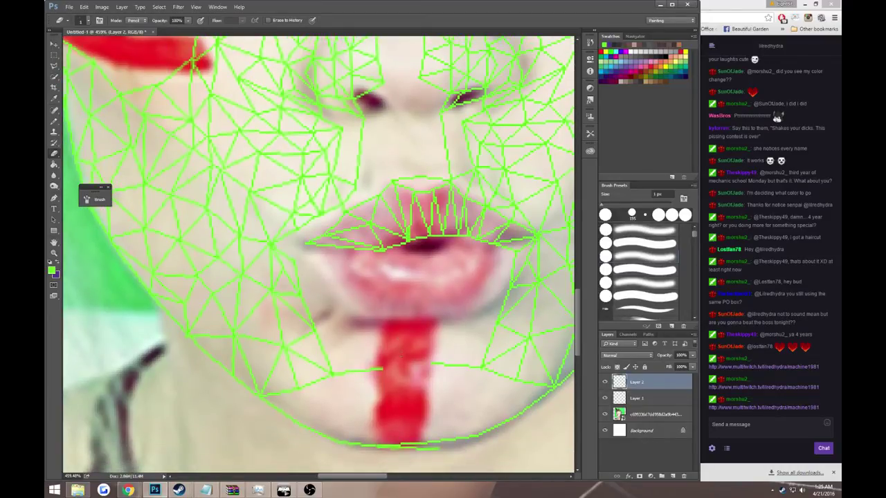
left_click(86, 20)
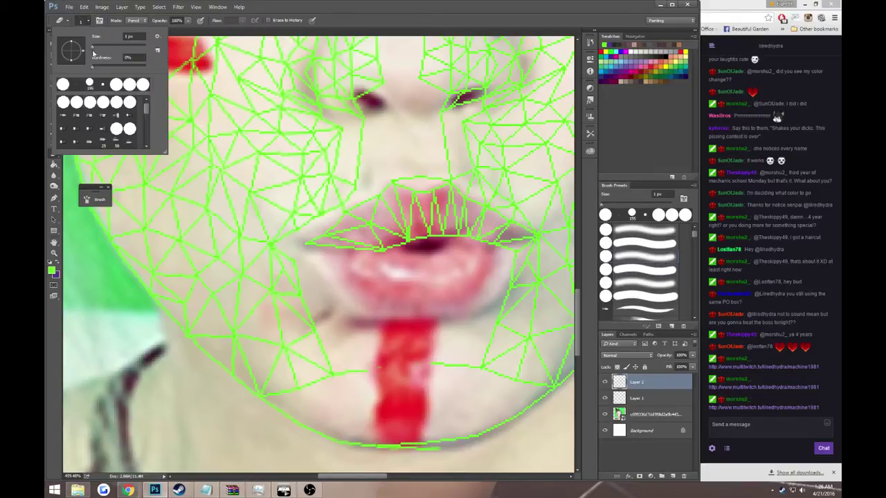
left_click(338, 373)
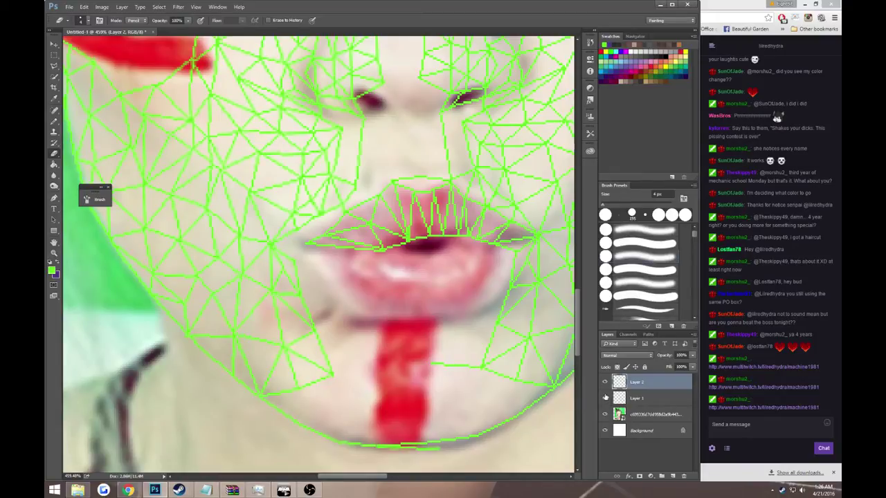
left_click(630, 398)
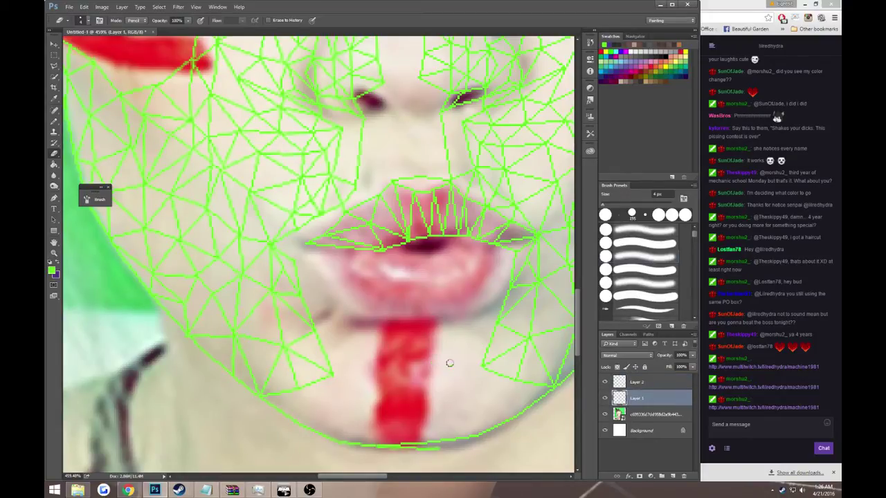
key("z")
left_click_drag(450, 362, 396, 294)
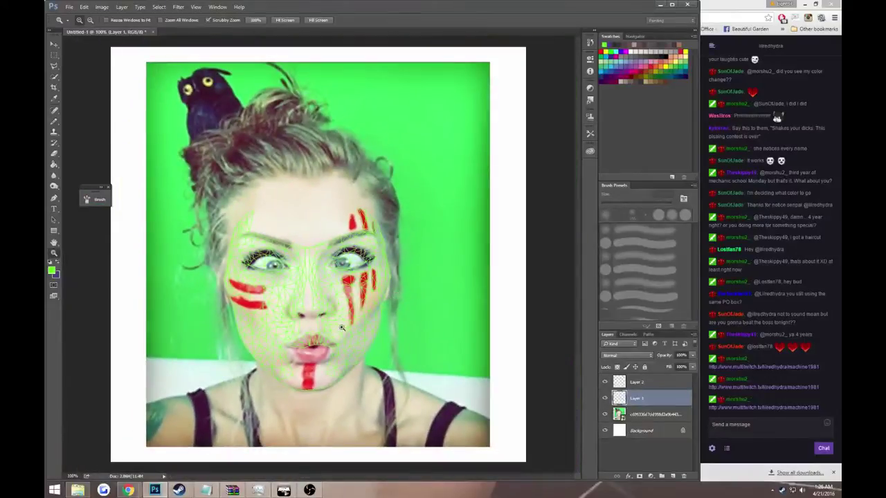
Zoom to 500% on the nose and draw a straight green Pencil line across it on Layer 1
left_click(302, 303)
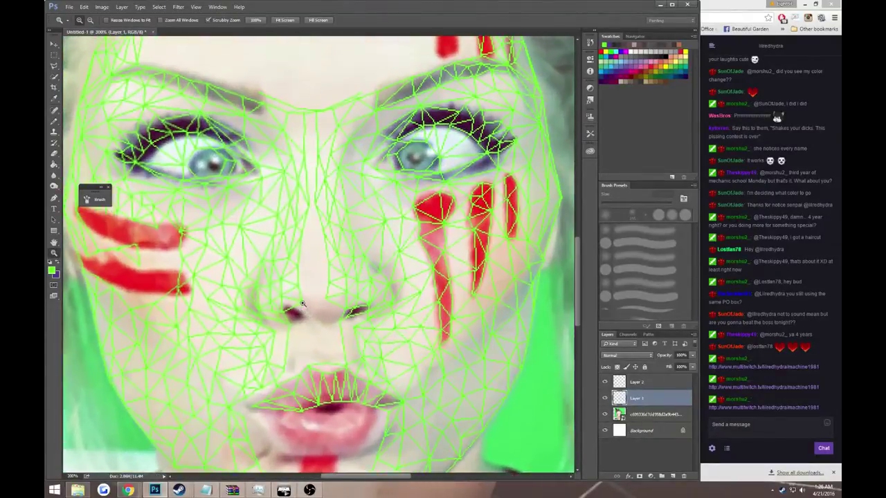
left_click(303, 303)
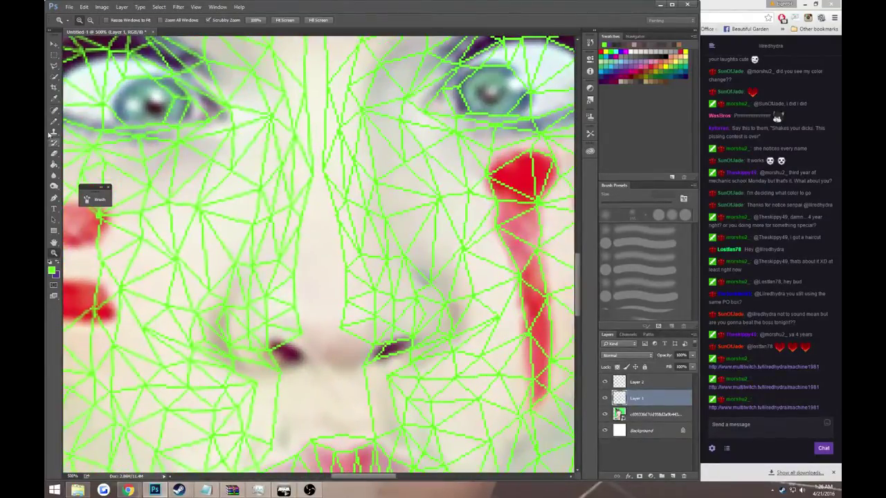
left_click(54, 122)
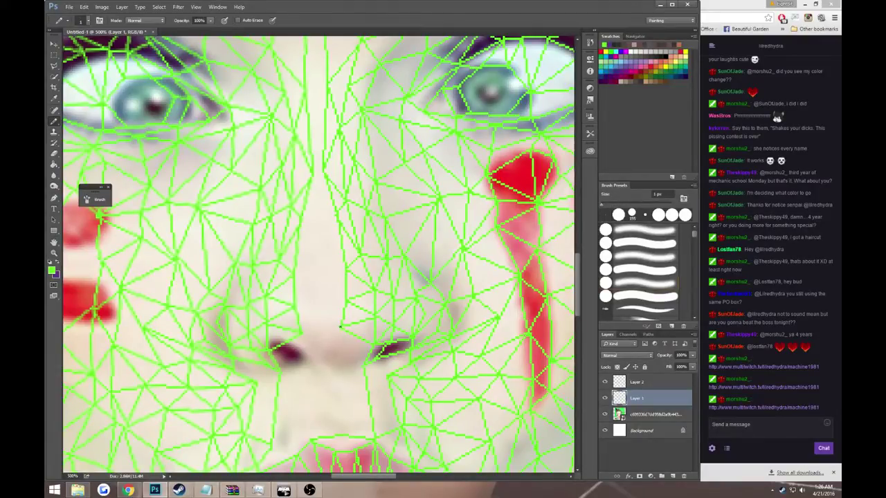
left_click(342, 299, "shift")
Add two short straight mesh lines on the nose bridge and between the eyes
scroll(314, 197, "up", 1)
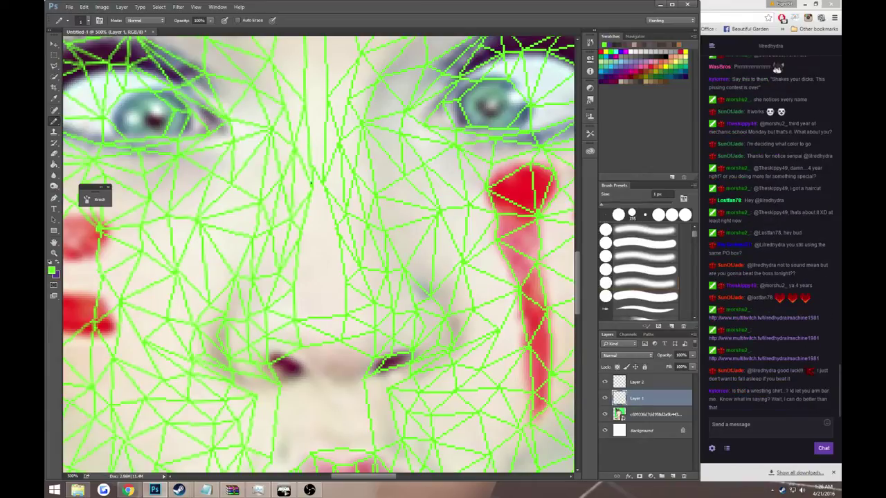
left_click(326, 127, "shift")
scroll(306, 102, "up", 3)
left_click(327, 131, "shift")
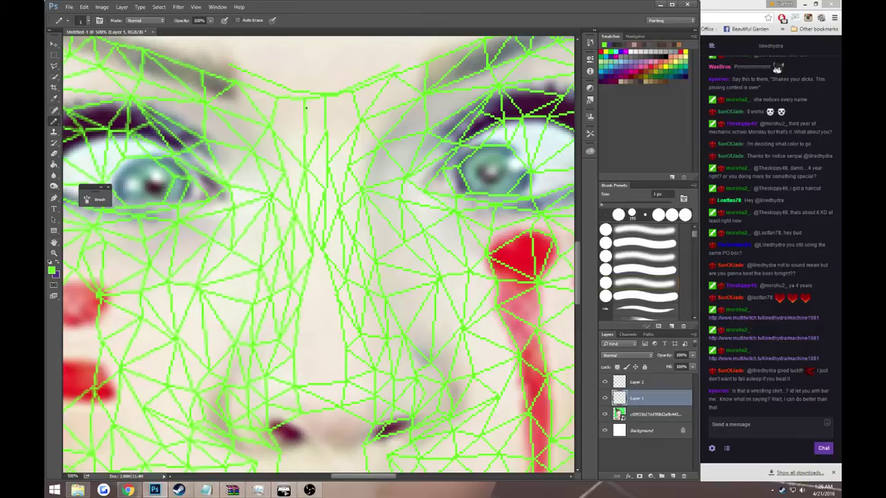
scroll(305, 99, "up", 3)
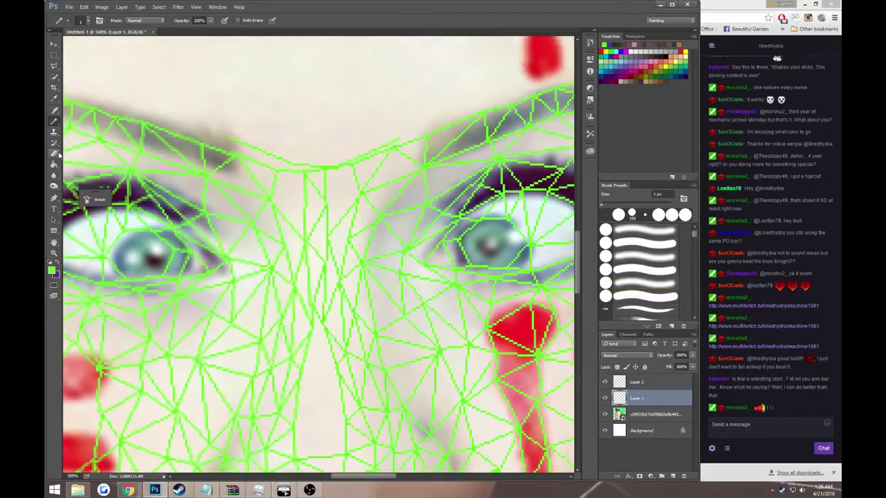
key("e")
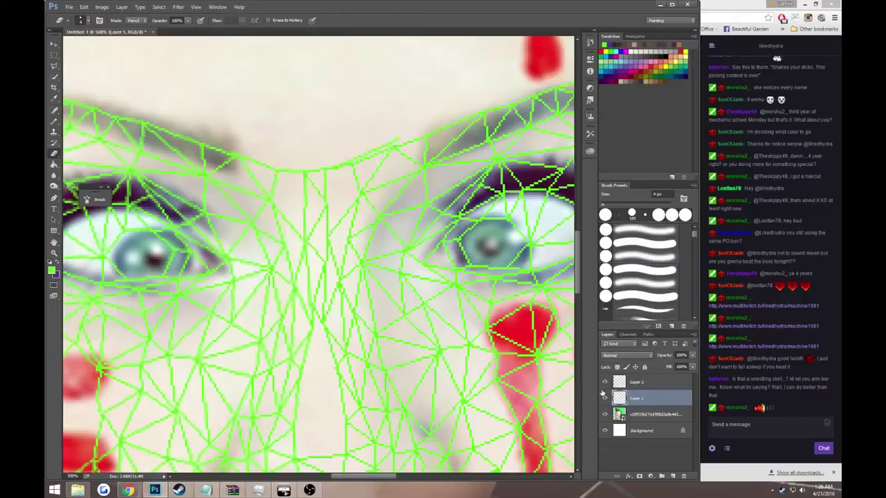
On Layer 2, draw a horizontal and a diagonal 1 px green line on the nose
left_click(626, 383)
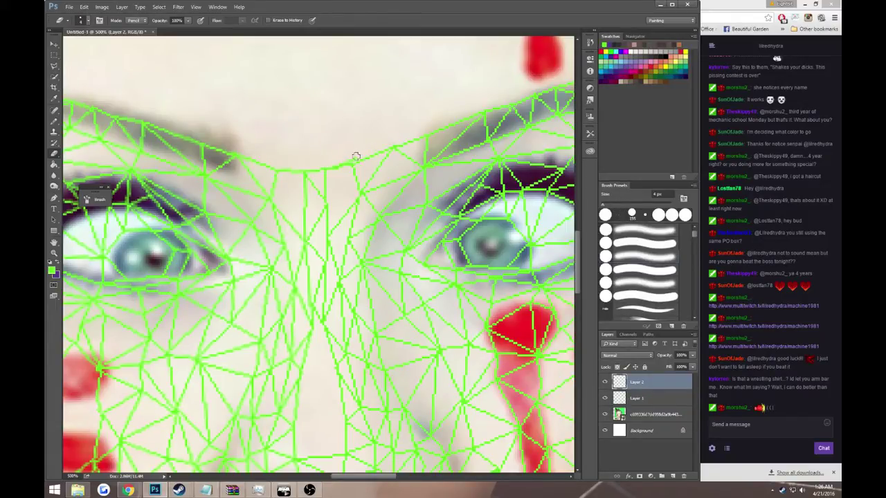
scroll(346, 208, "down", 5)
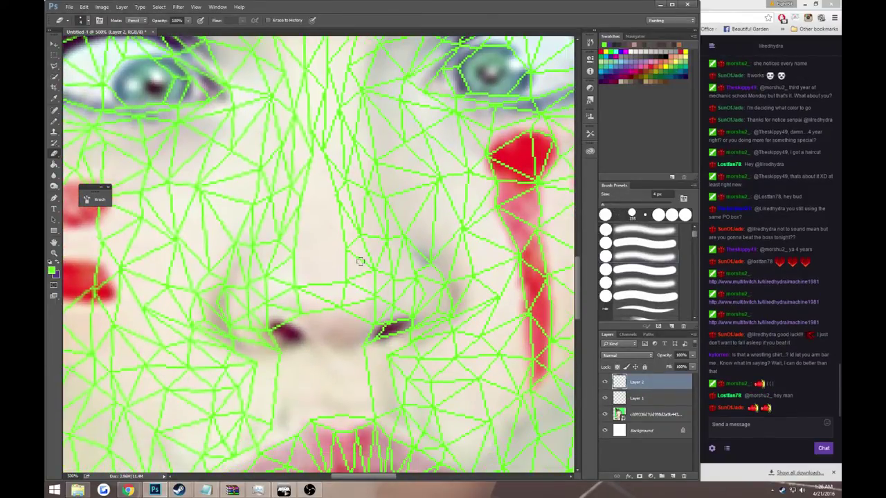
scroll(326, 264, "up", 1)
key("b")
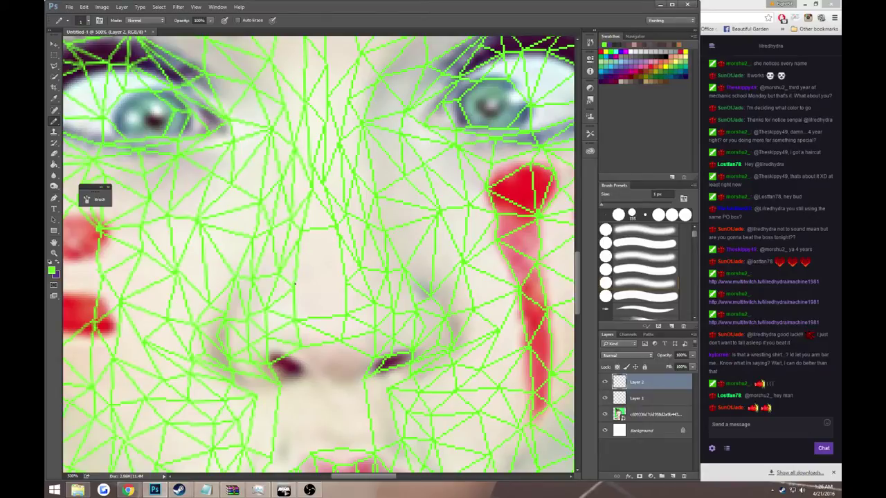
left_click(344, 283, "shift")
left_click(345, 315, "shift")
scroll(318, 253, "down", 2)
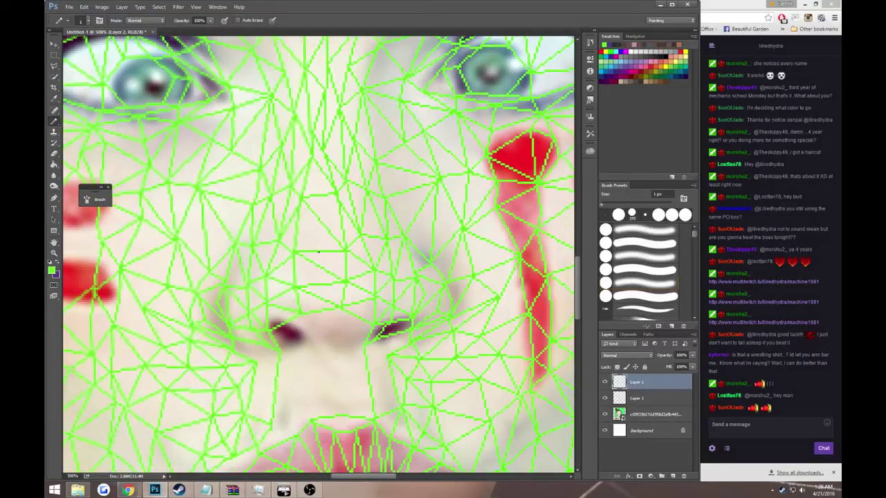